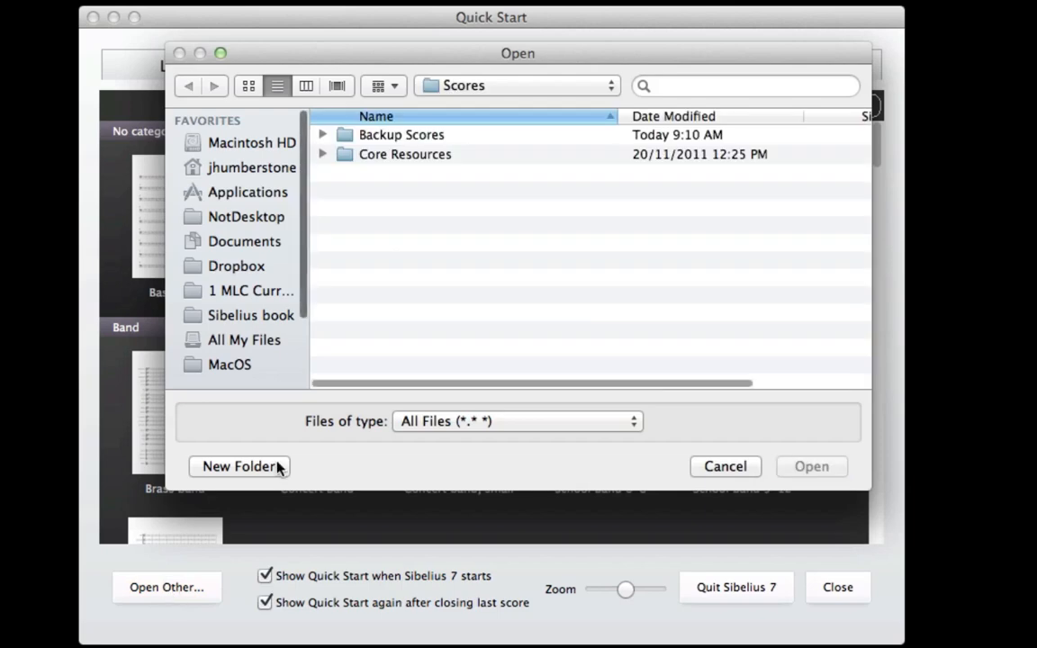
Step: Open Purple2.sib from the Core Resources Lesson 3 folder and decline switching on comments
{"action": "double_click", "coordinate": [423, 156]}
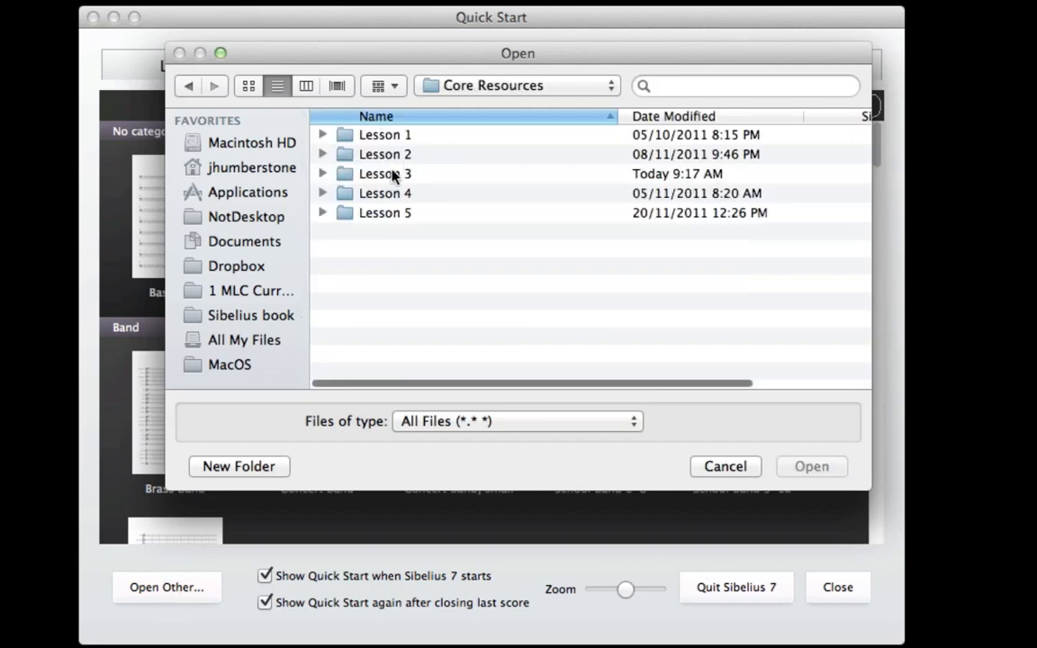
{"action": "double_click", "coordinate": [394, 175]}
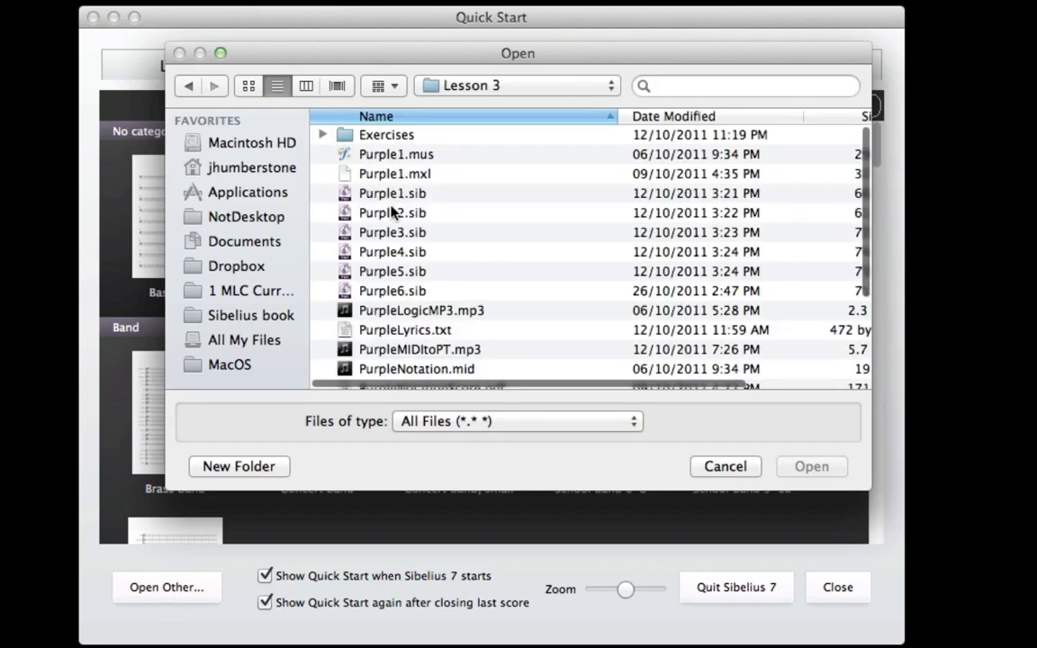
{"action": "double_click", "coordinate": [393, 213]}
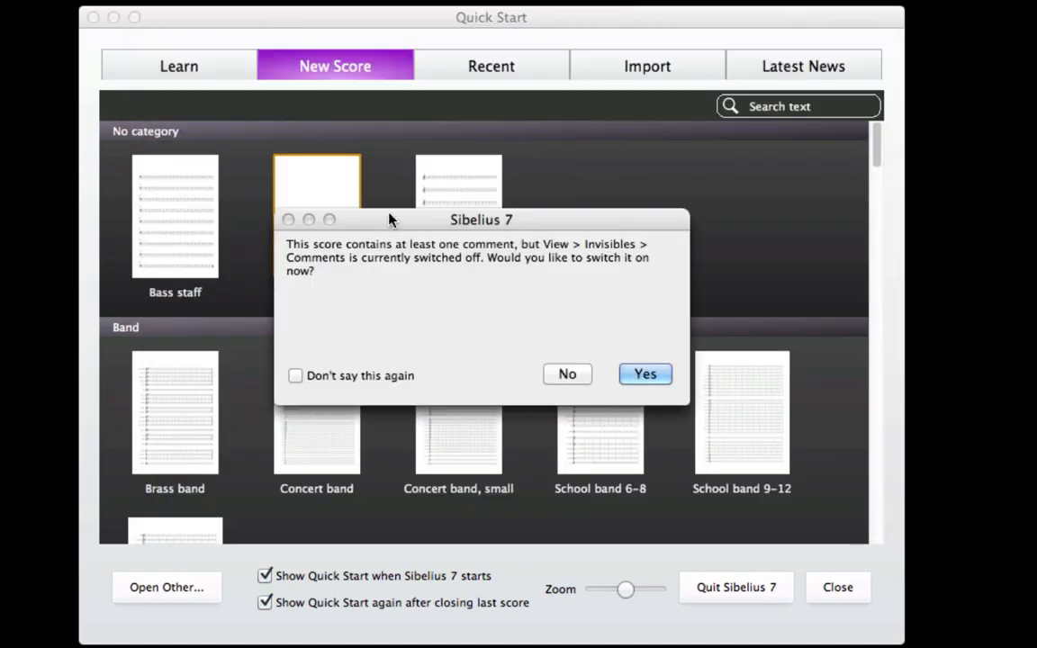
{"action": "left_click", "coordinate": [567, 376]}
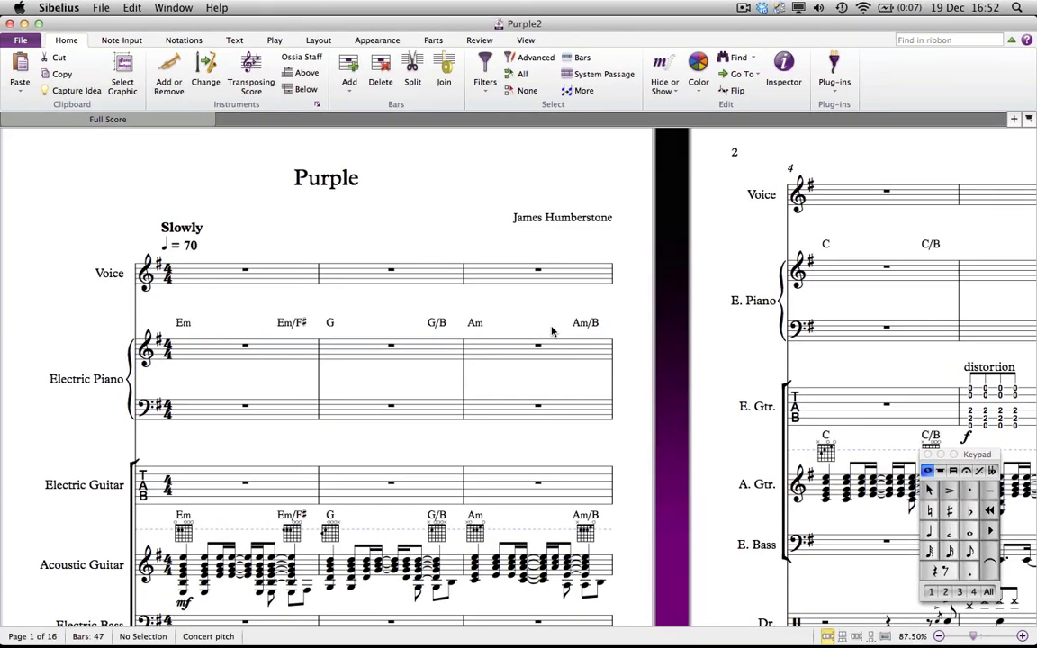
Step: Display the Ideas panel beside the score
{"action": "scroll", "coordinate": [552, 333], "scroll_direction": "down", "scroll_amount": 5}
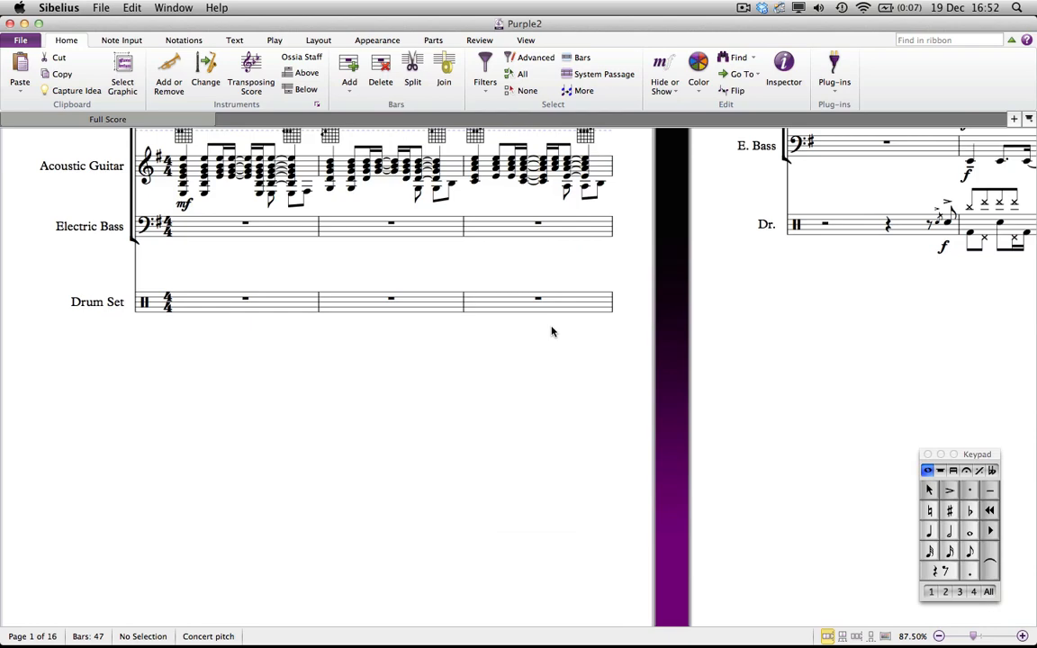
{"action": "left_click_drag", "start_coordinate": [880, 298], "coordinate": [306, 349]}
{"action": "key", "text": "super+equal"}
{"action": "key", "text": "super+equal"}
{"action": "key", "text": "super+equal"}
{"action": "key", "text": "super+equal"}
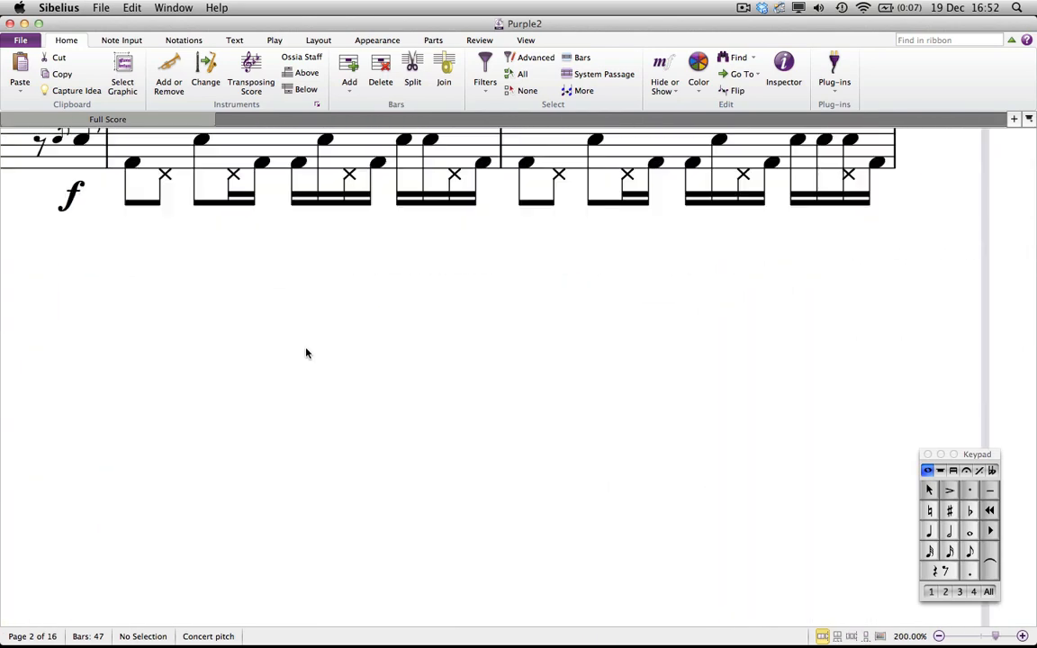
{"action": "scroll", "coordinate": [397, 378], "scroll_direction": "up", "scroll_amount": 3}
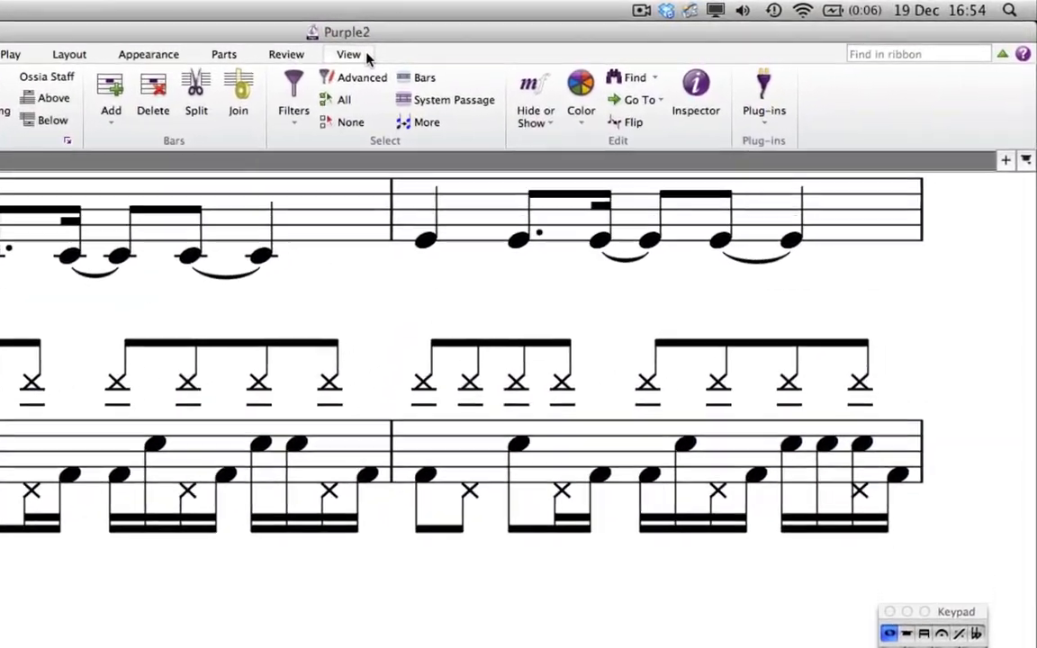
{"action": "left_click", "coordinate": [365, 56]}
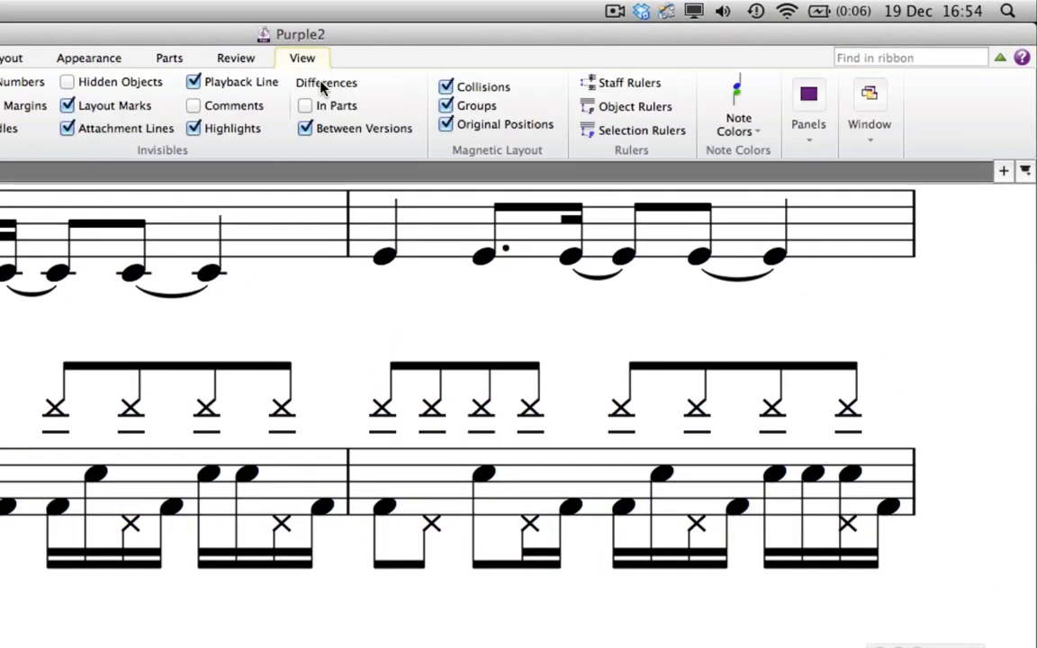
{"action": "left_click", "coordinate": [808, 112]}
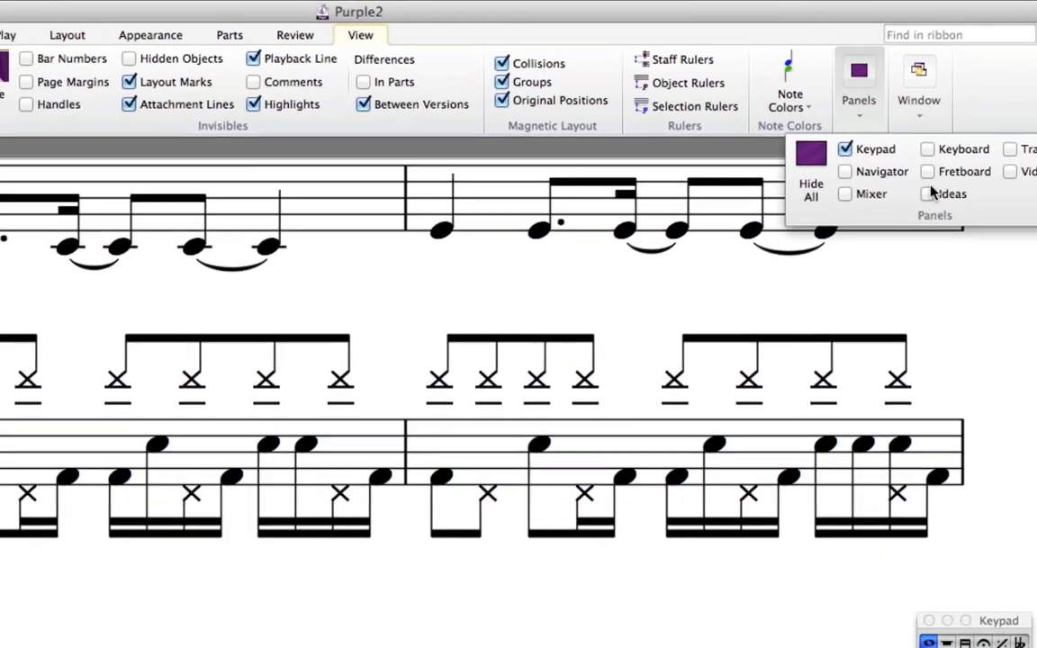
{"action": "left_click", "coordinate": [890, 219]}
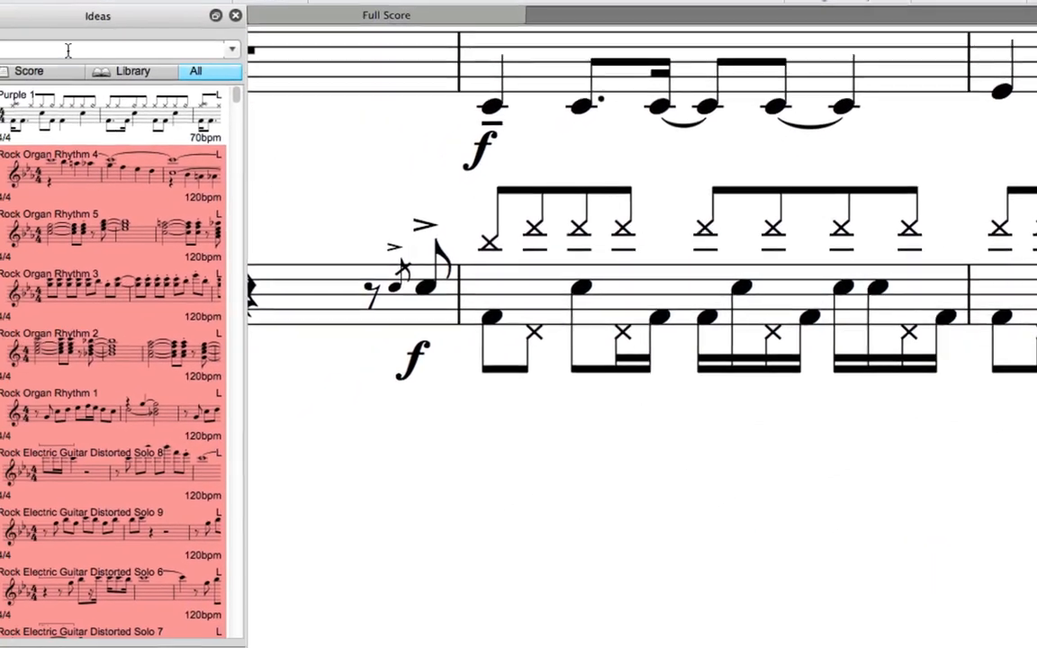
Step: Search the Ideas panel for drum and browse the drum kit ideas it lists
{"action": "type", "text": "drum"}
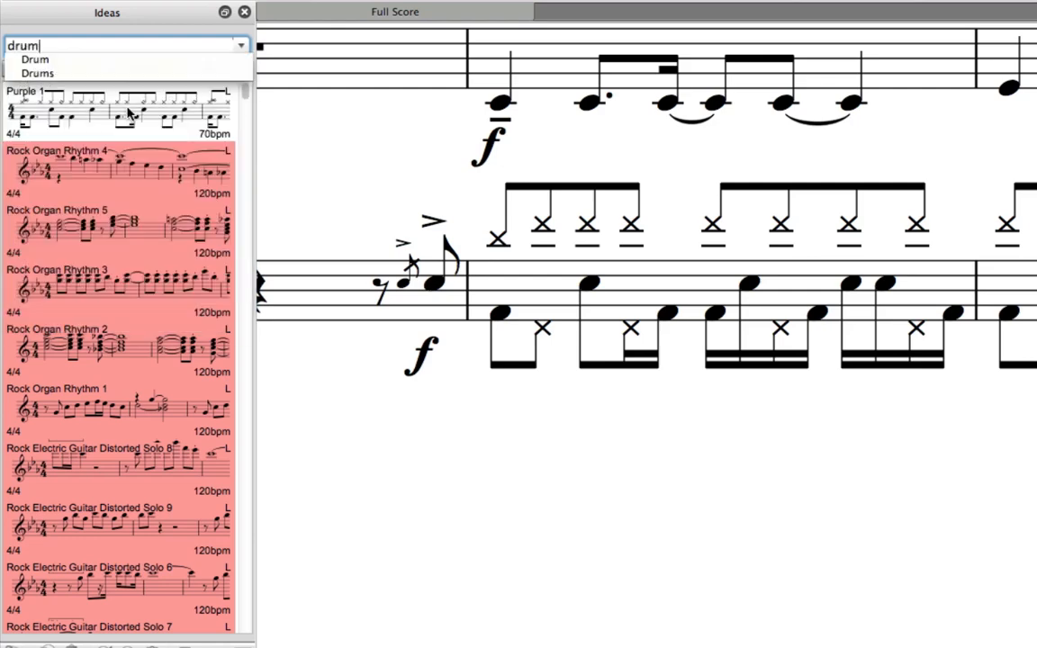
{"action": "key", "text": "Return"}
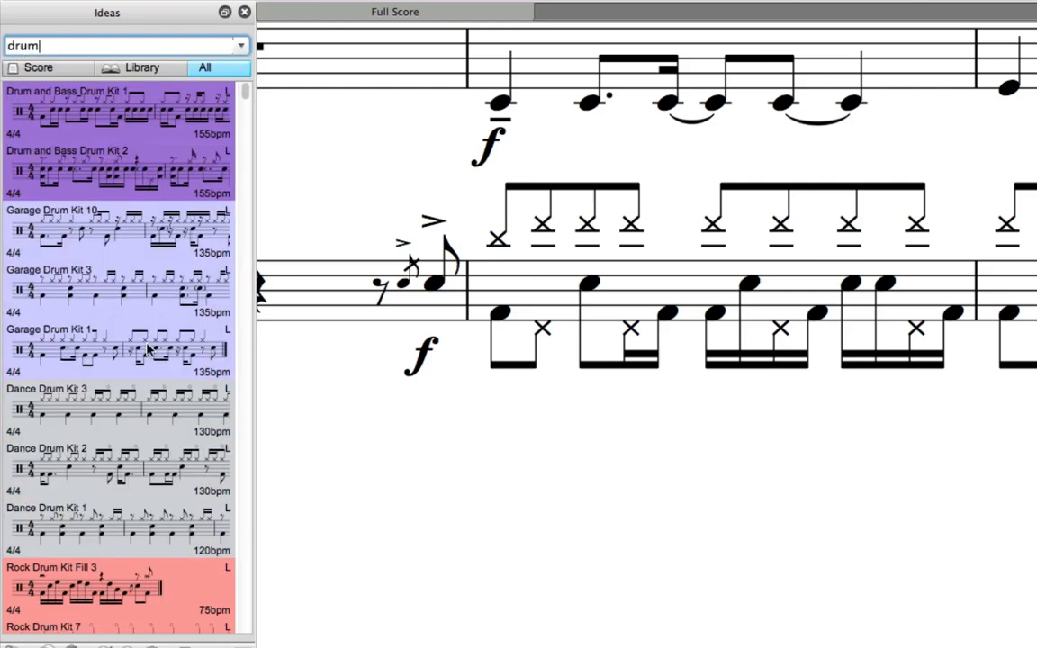
{"action": "left_click", "coordinate": [133, 124]}
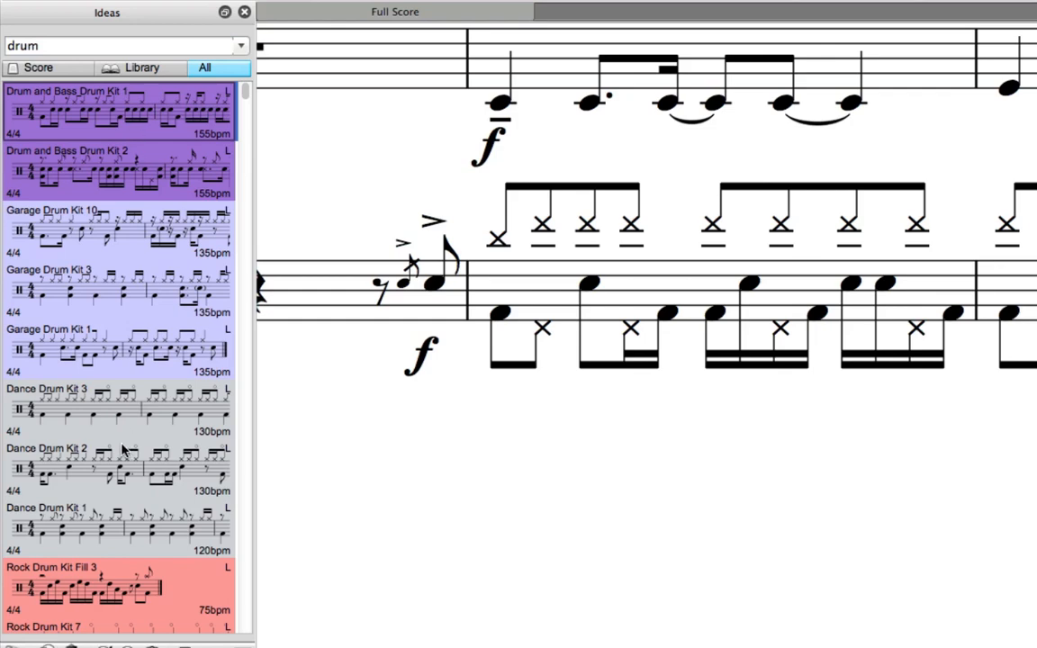
{"action": "scroll", "coordinate": [117, 410], "scroll_direction": "down", "scroll_amount": 6}
{"action": "left_click", "coordinate": [113, 356]}
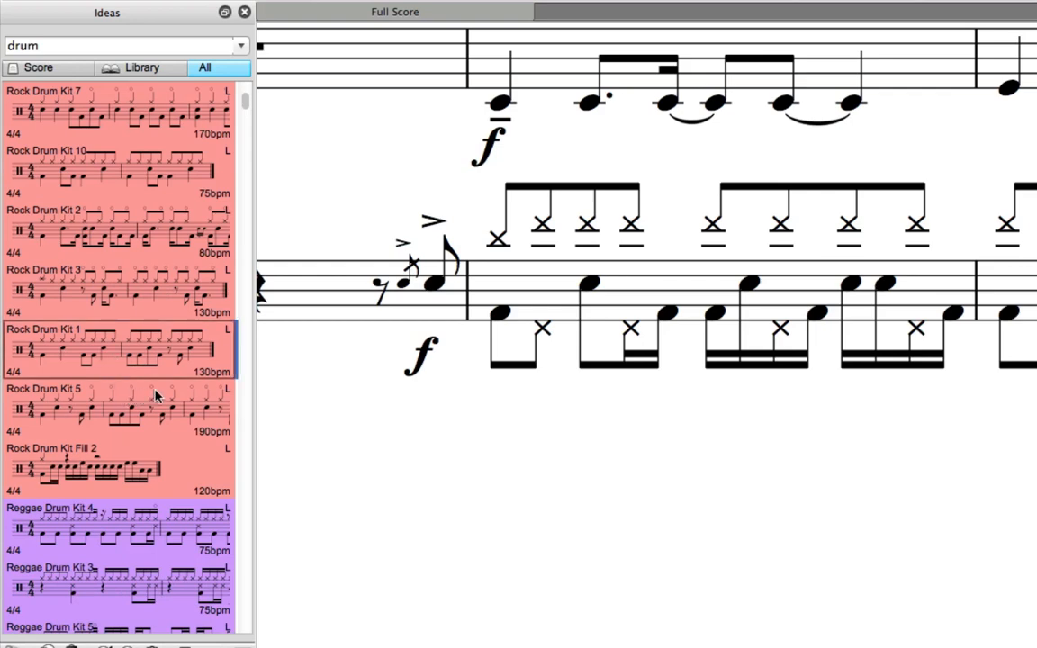
{"action": "scroll", "coordinate": [150, 398], "scroll_direction": "down", "scroll_amount": 3}
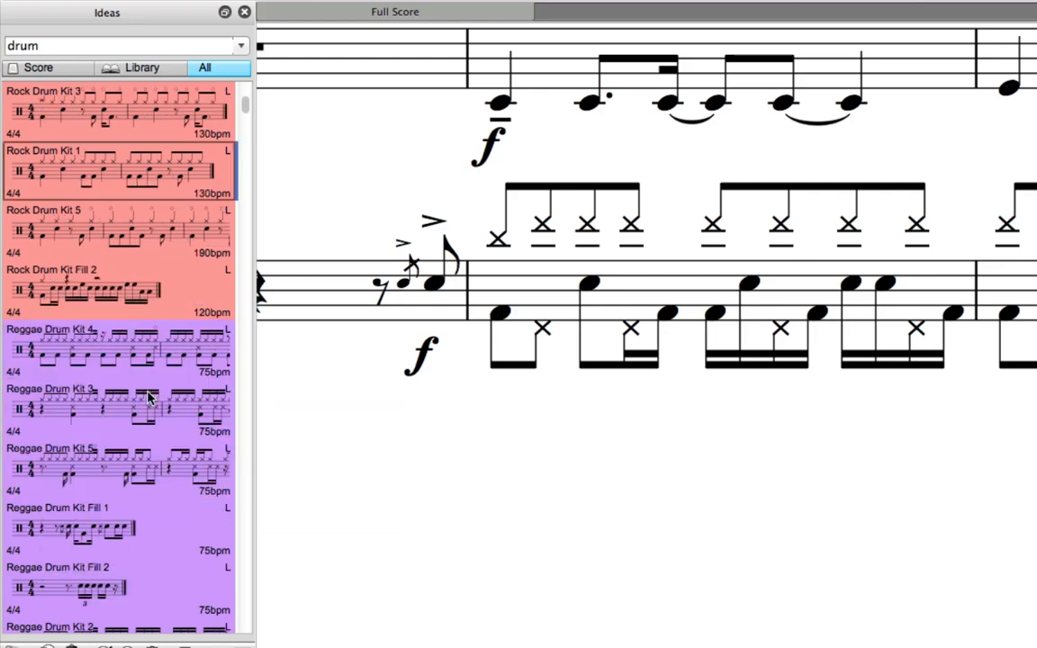
{"action": "scroll", "coordinate": [149, 398], "scroll_direction": "up", "scroll_amount": 6}
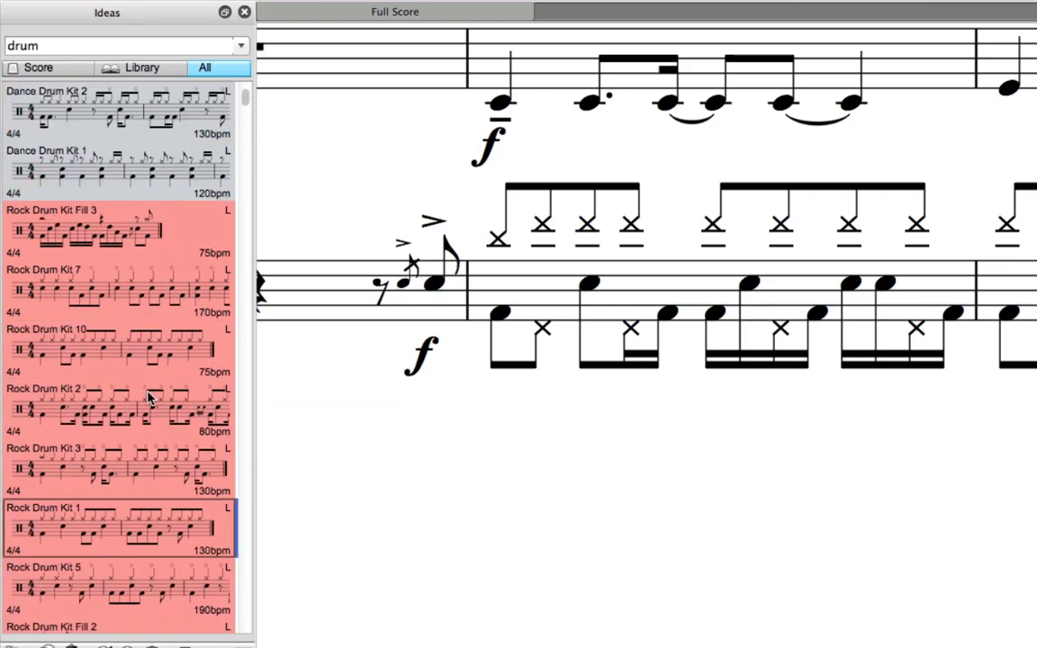
Step: Narrow the search to drum kit 9 and paste Rock Drum Kit 9 into the selected drum staff bar 13
{"action": "left_click", "coordinate": [75, 45]}
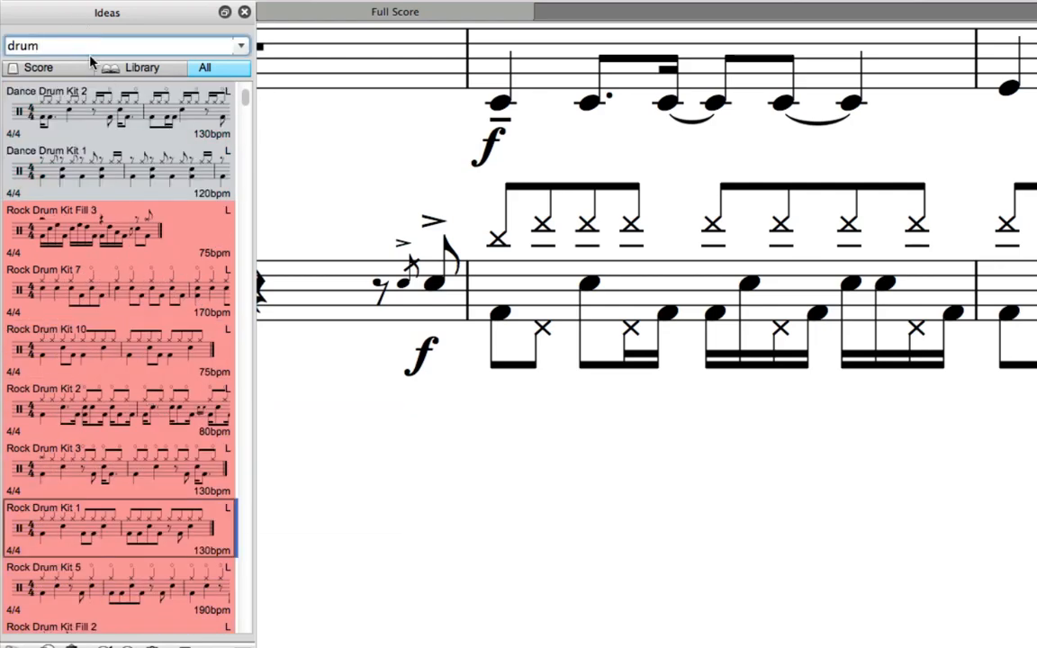
{"action": "type", "text": "kit 9"}
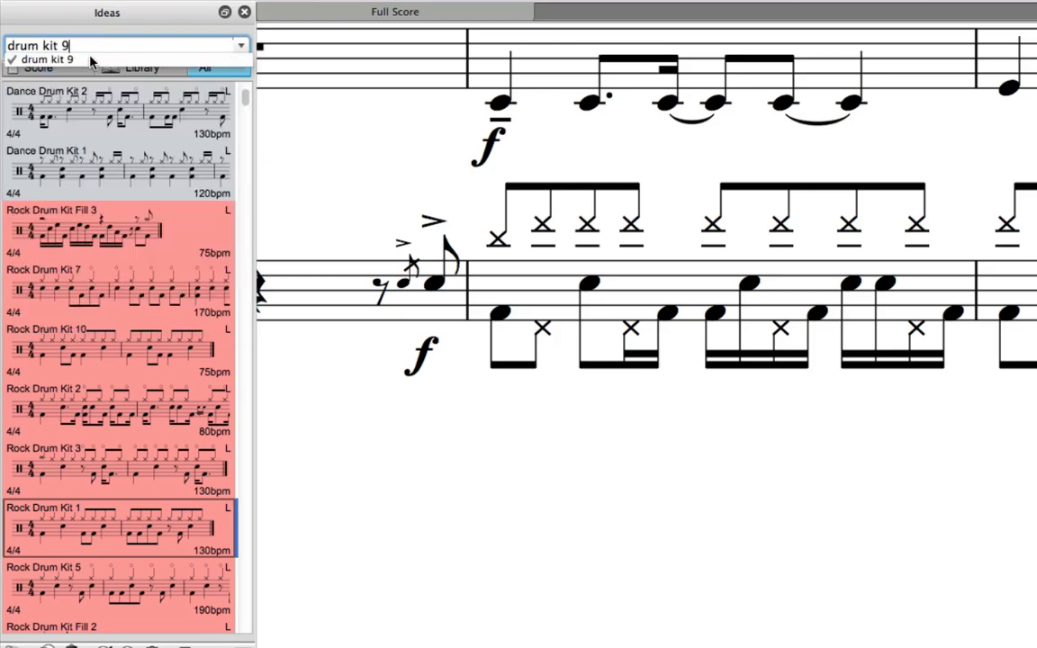
{"action": "left_click", "coordinate": [91, 60]}
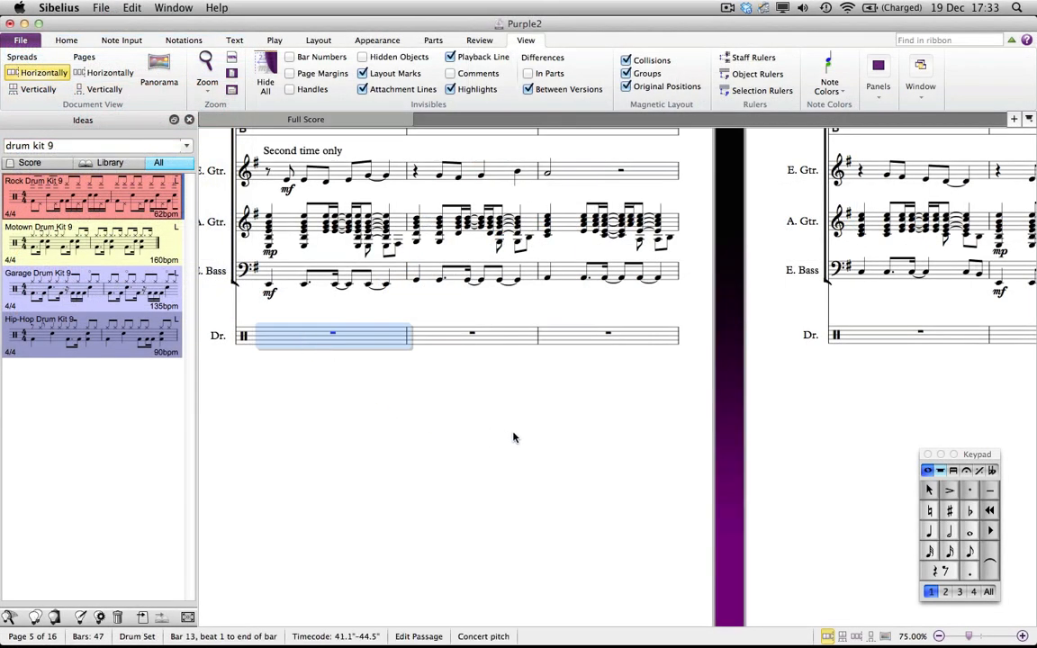
{"action": "left_click", "coordinate": [54, 617]}
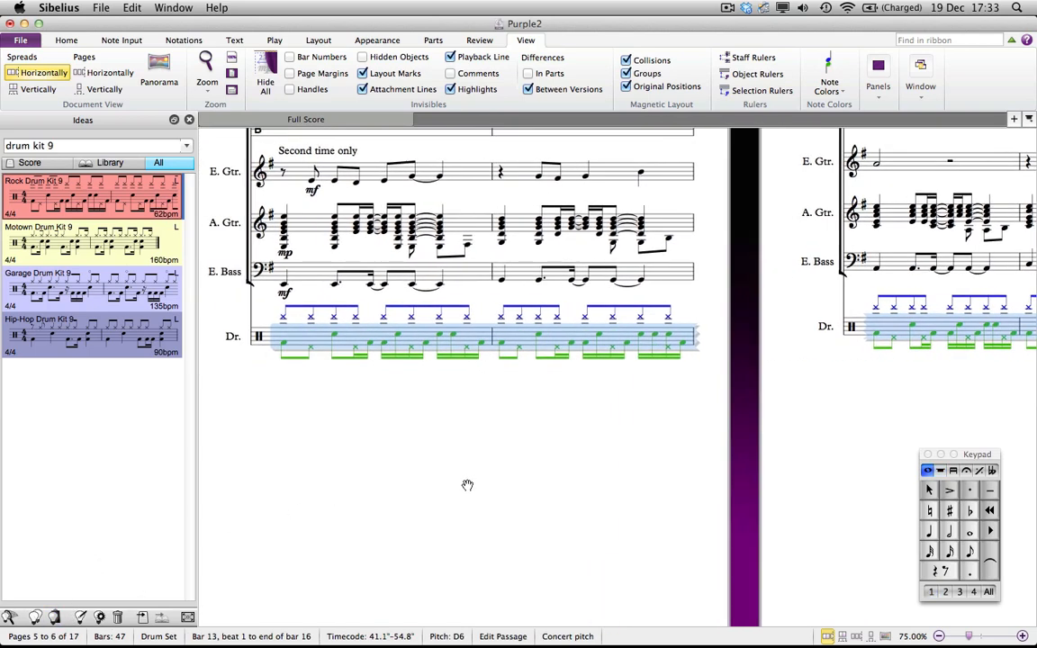
Step: Move the first cross-notehead note of bar 13 in the drum staff down one step
{"action": "left_click_drag", "start_coordinate": [427, 463], "coordinate": [431, 405]}
{"action": "key", "text": "Escape"}
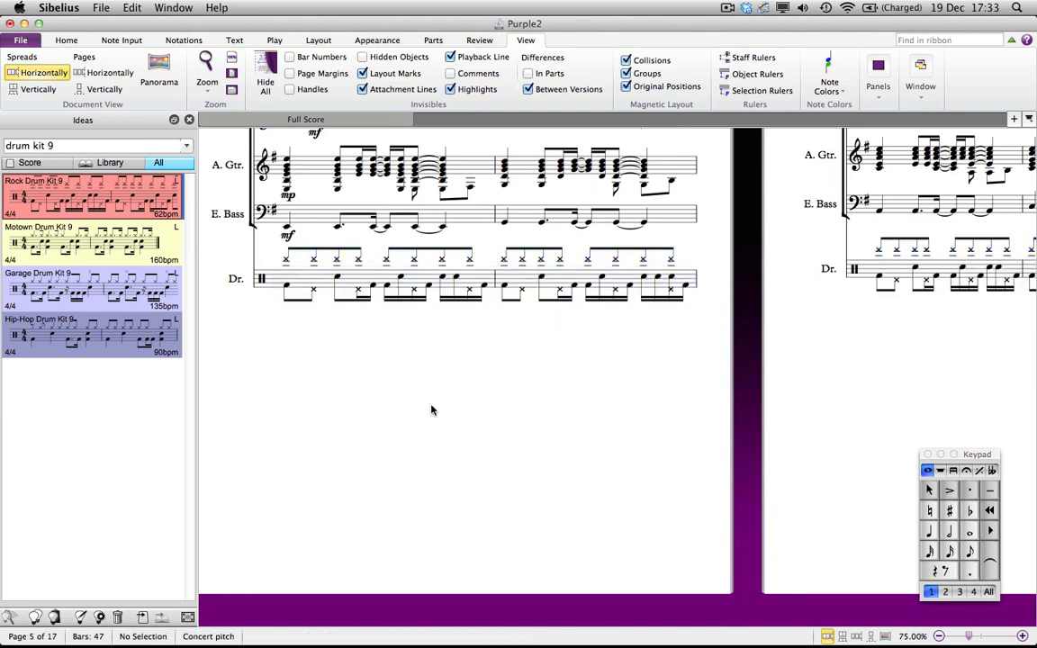
{"action": "key", "text": "super+equal"}
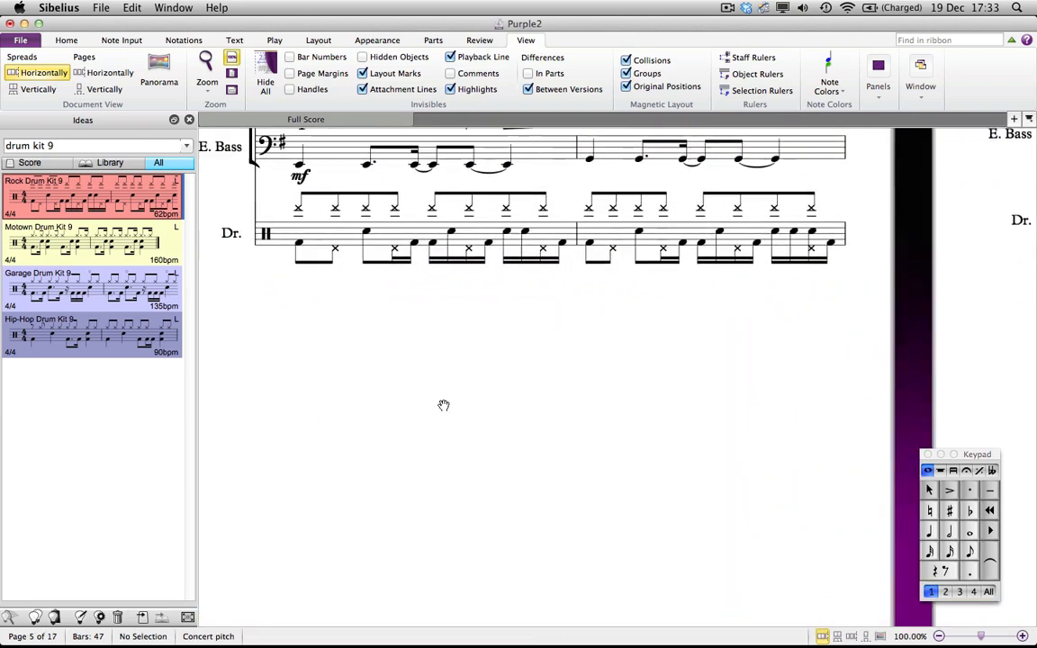
{"action": "left_click", "coordinate": [352, 213]}
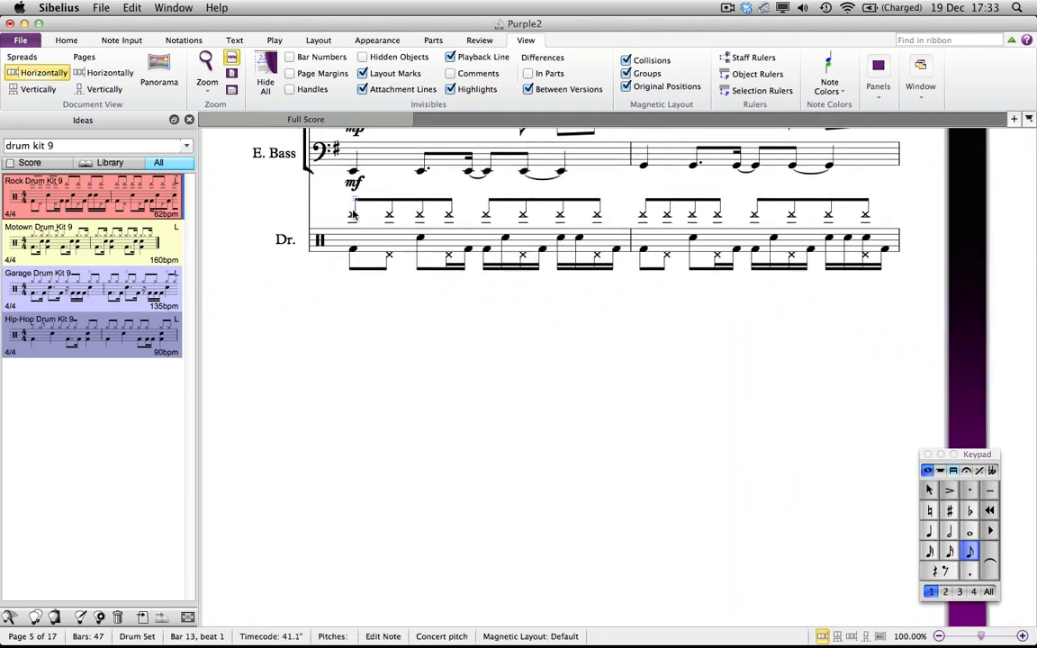
{"action": "left_click_drag", "start_coordinate": [353, 215], "coordinate": [354, 221]}
{"action": "left_click_drag", "start_coordinate": [564, 405], "coordinate": [521, 442]}
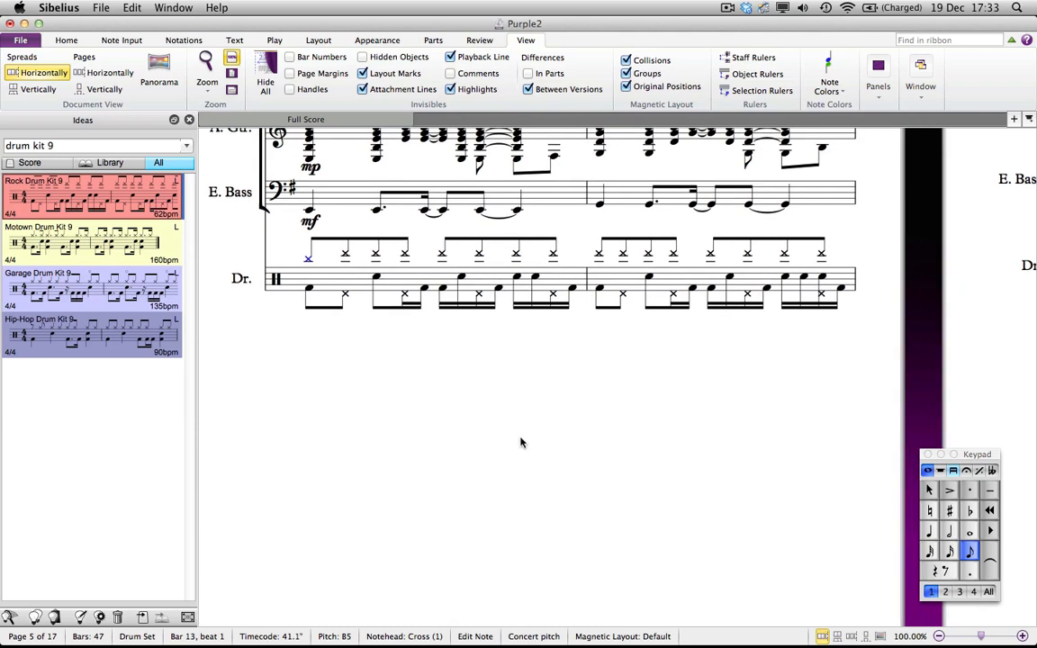
Step: Select the drum pattern in bars 13–16 and repeat it twice in Panorama view
{"action": "left_click", "coordinate": [428, 275]}
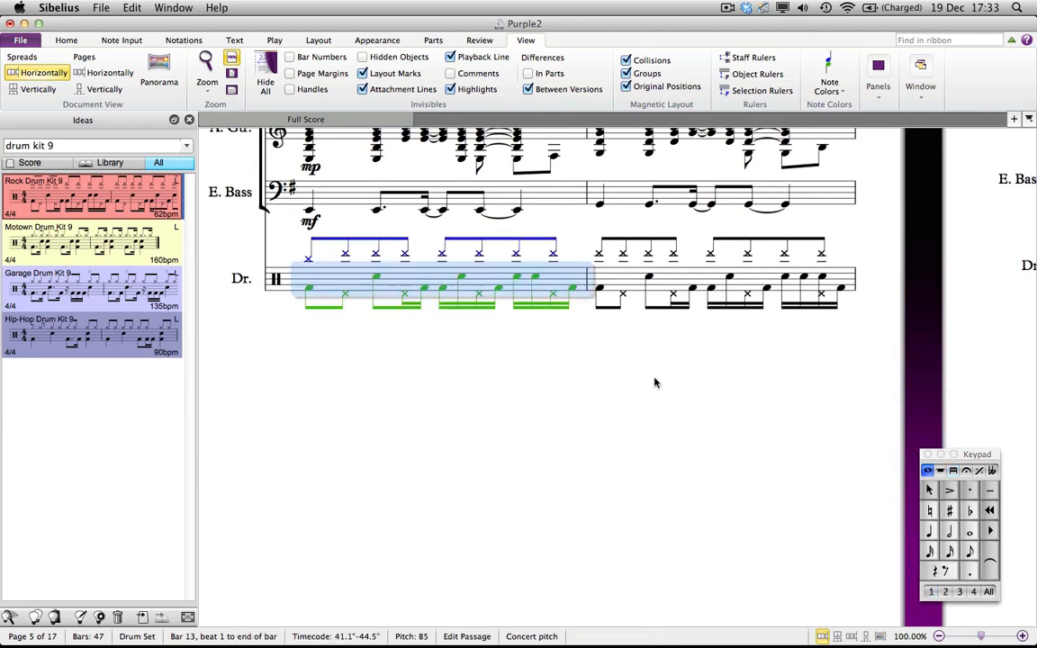
{"action": "left_click_drag", "start_coordinate": [680, 393], "coordinate": [3, 456]}
{"action": "left_click", "coordinate": [752, 343], "text": "shift"}
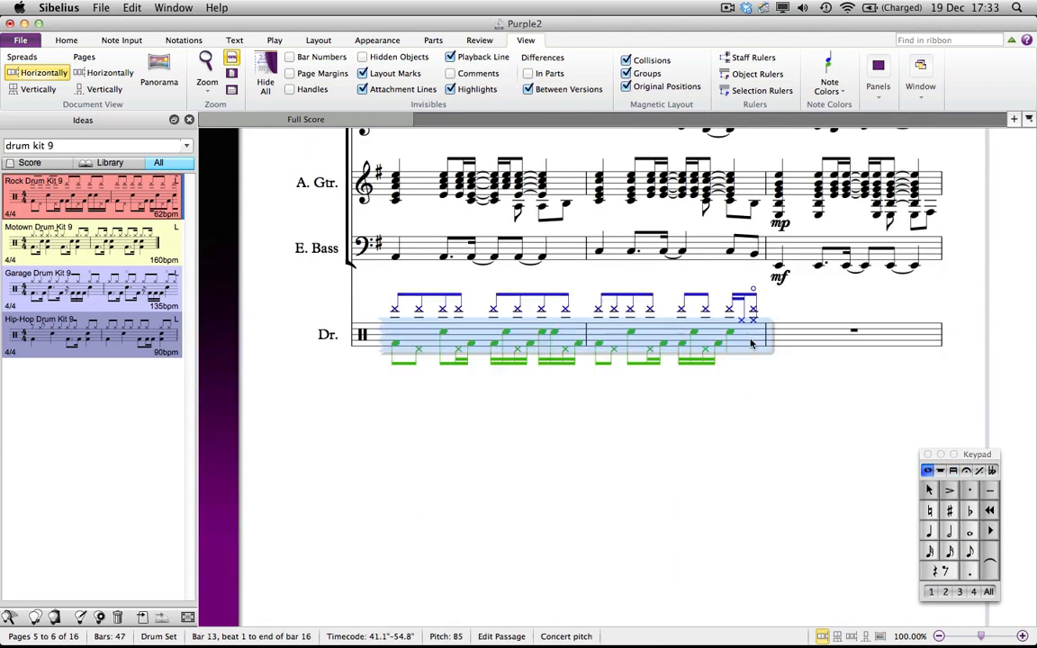
{"action": "key", "text": "shift+p"}
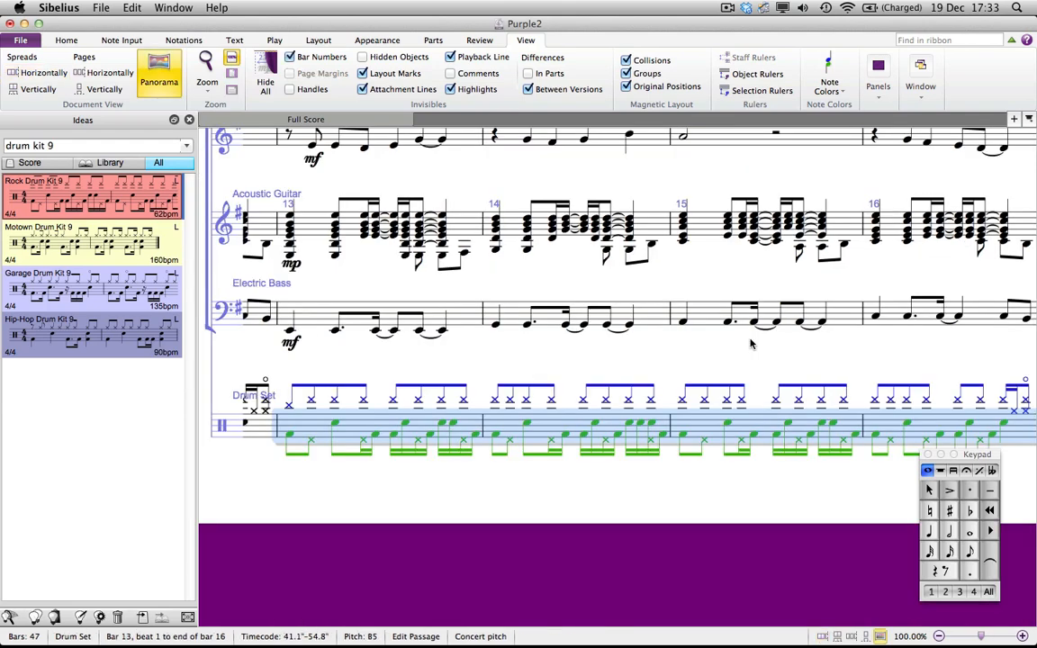
{"action": "key", "text": "r"}
{"action": "key", "text": "r"}
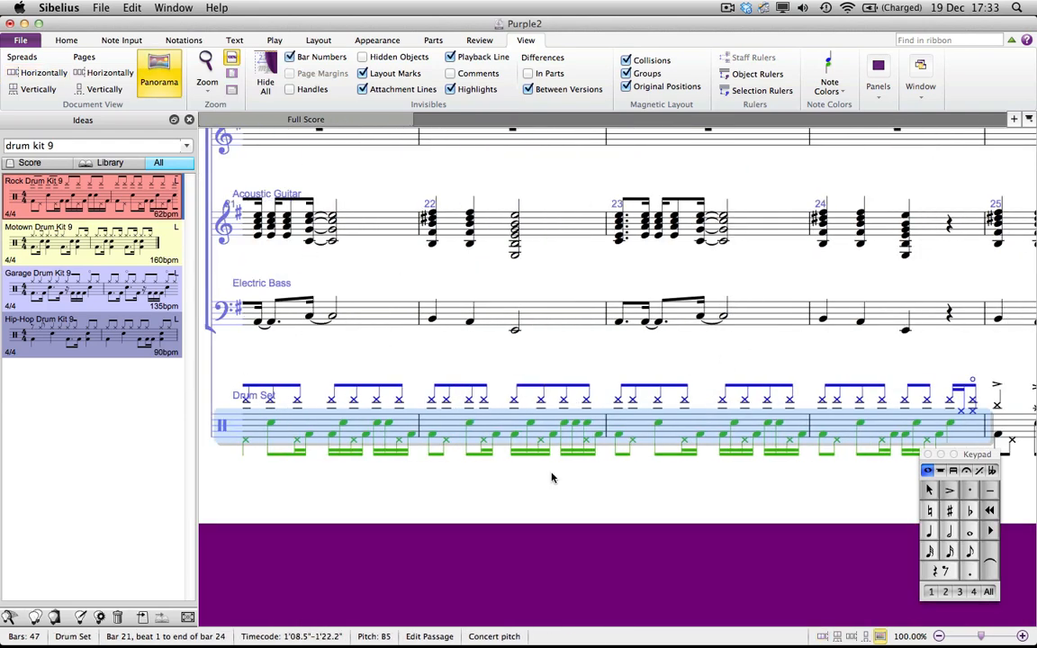
Step: Rewrite the start of bar 21's cymbal line as a dotted eighth followed by a tied sixteenth
{"action": "left_click_drag", "start_coordinate": [527, 512], "coordinate": [549, 322]}
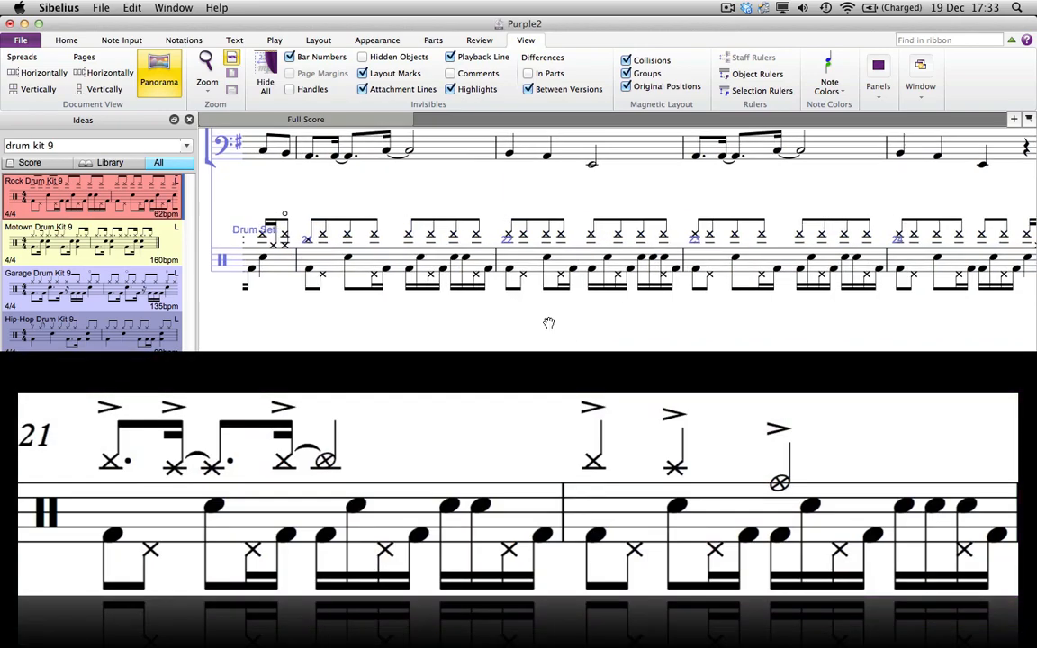
{"action": "key", "text": "super+="}
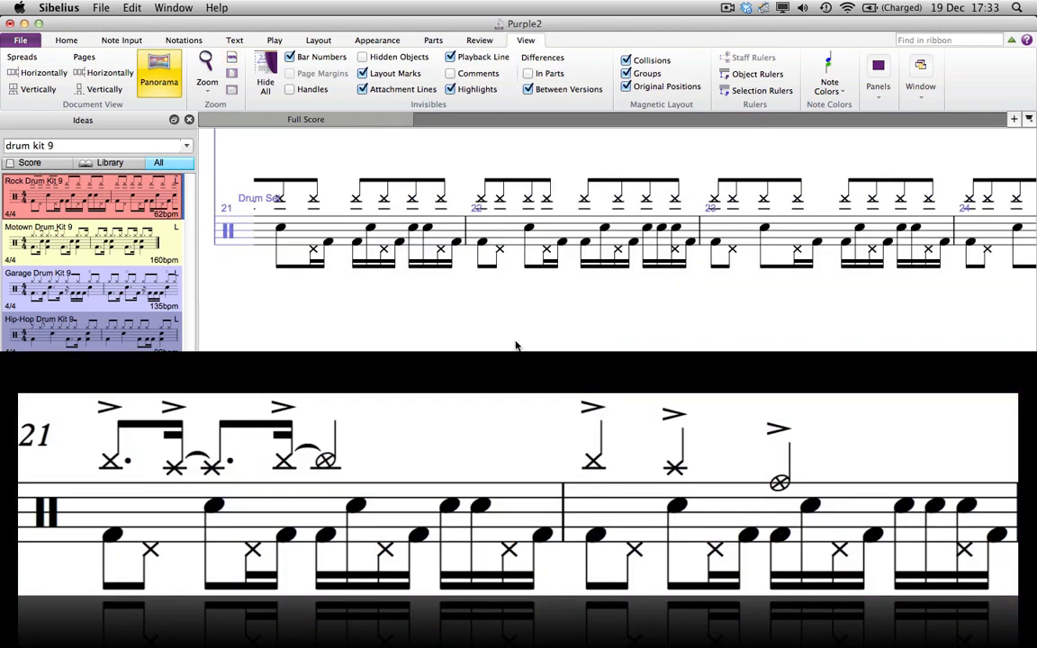
{"action": "left_click_drag", "start_coordinate": [389, 313], "coordinate": [518, 330]}
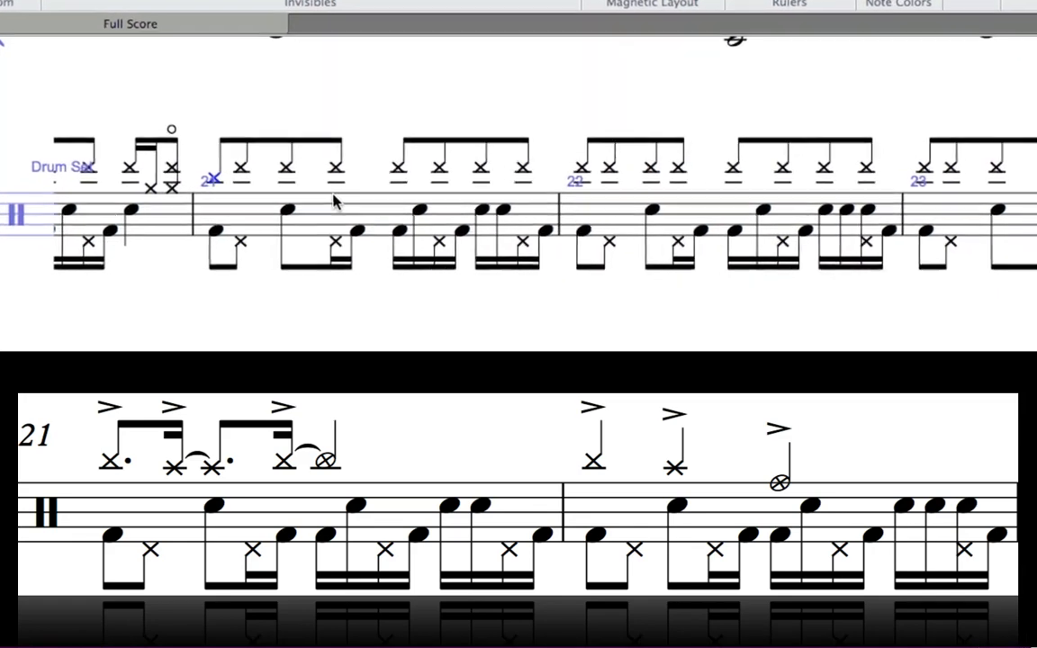
{"action": "key", "text": "KP_Decimal"}
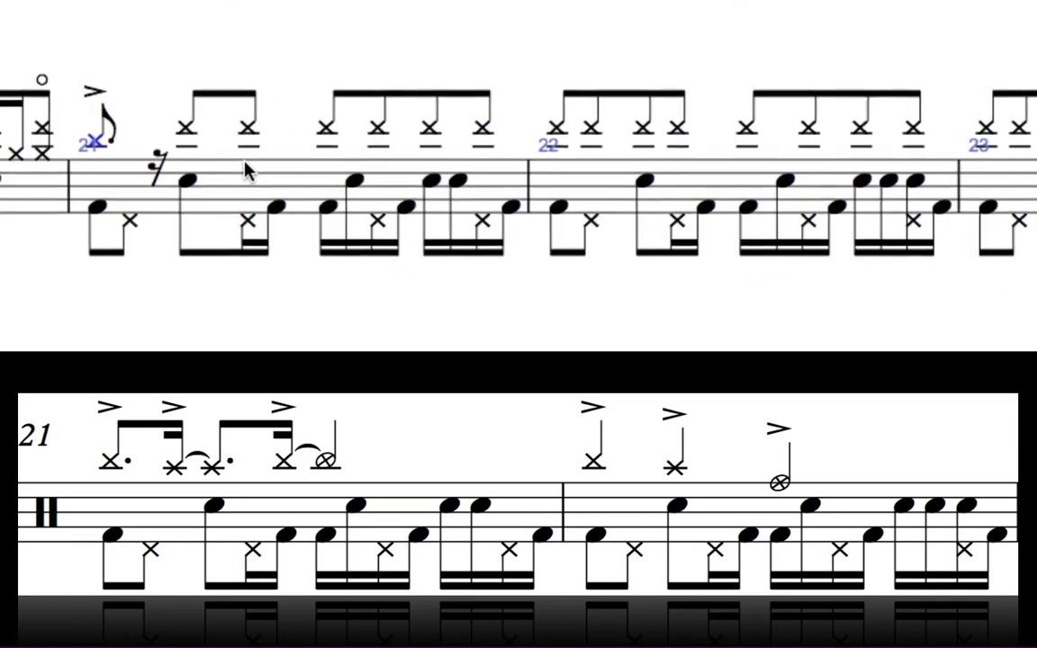
{"action": "key", "text": "r"}
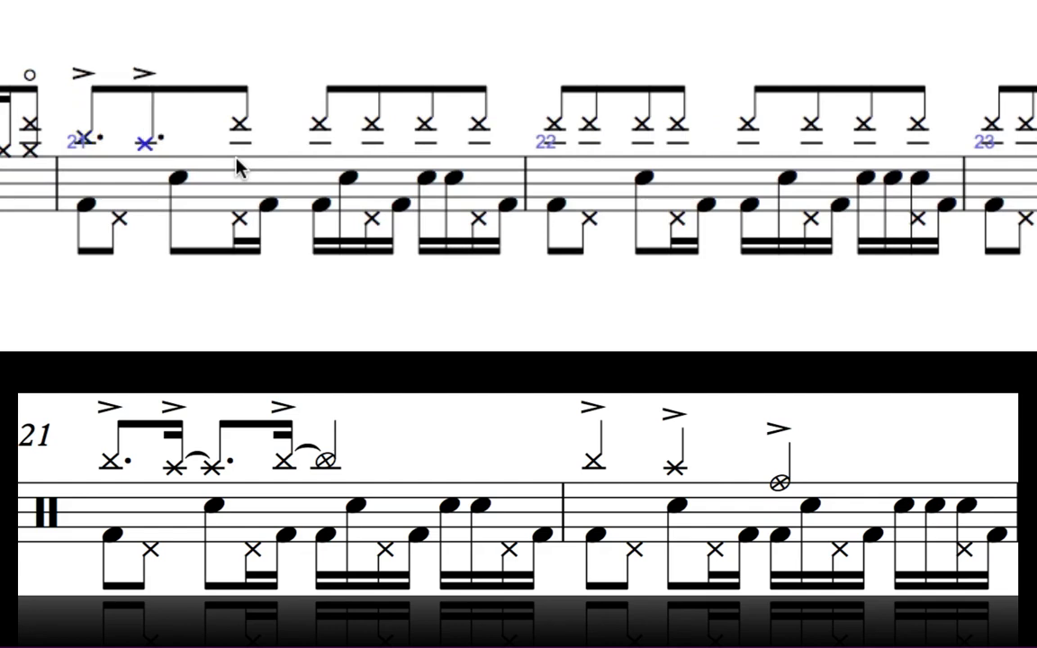
{"action": "key", "text": "KP_3"}
{"action": "key", "text": "plus"}
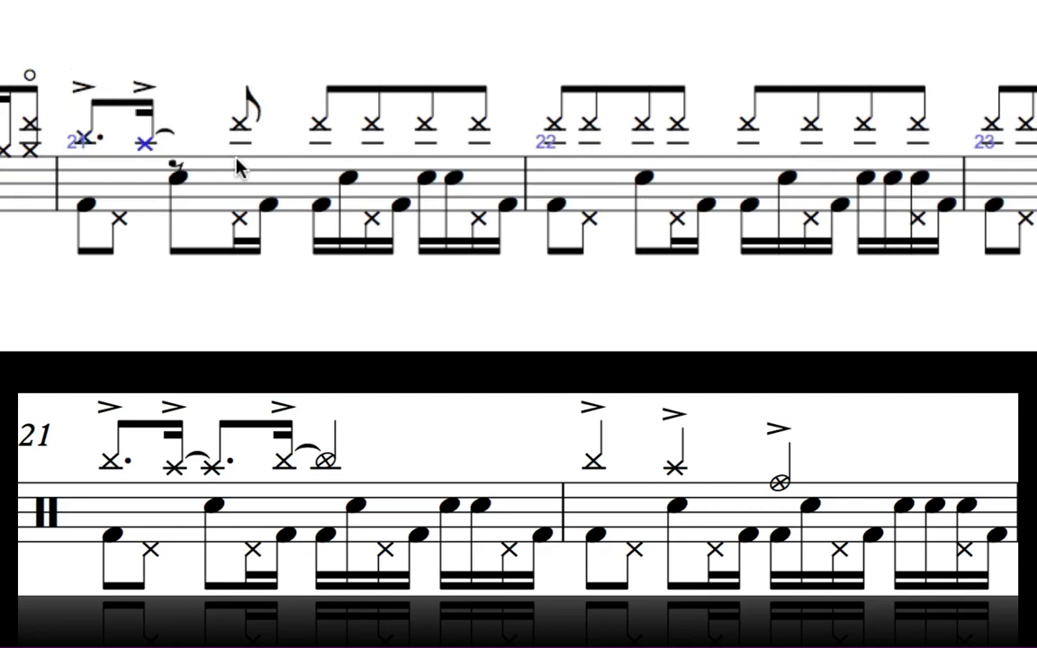
Step: Complete bar 21's cymbal line with a second dotted eighth and tied sixteenth leading into a quarter-note crash
{"action": "key", "text": "r"}
{"action": "key", "text": "KP_3"}
{"action": "key", "text": "KP_Decimal"}
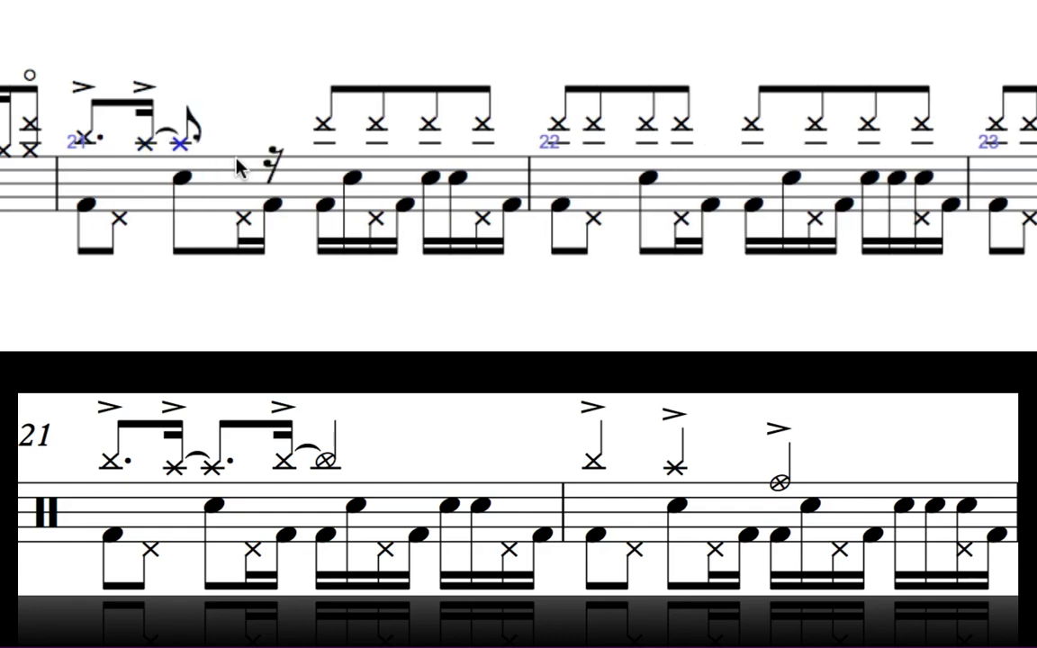
{"action": "key", "text": "r"}
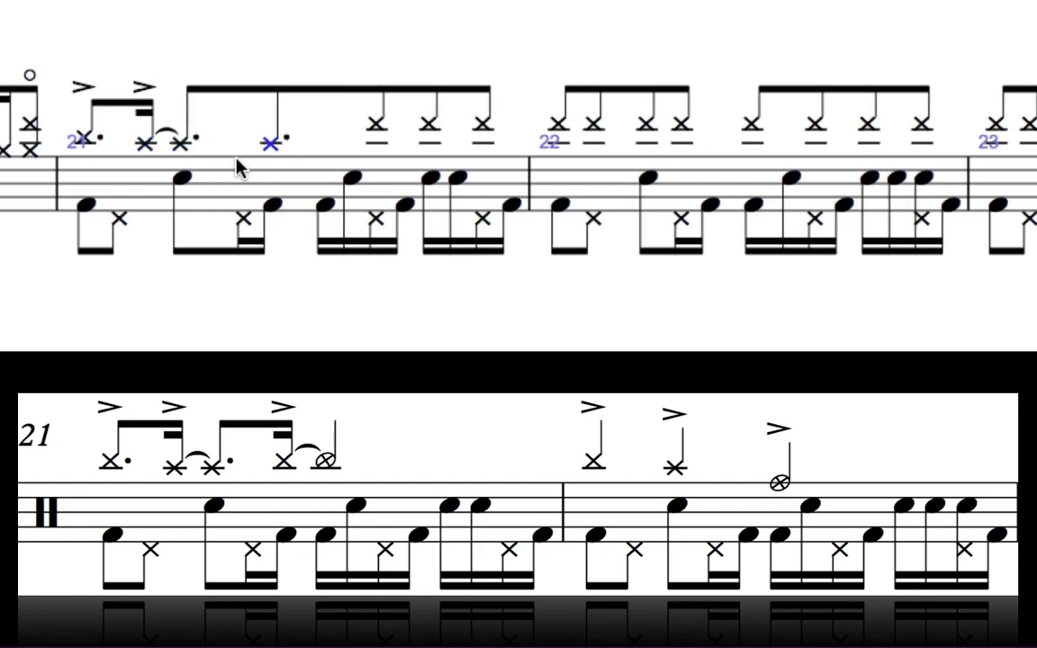
{"action": "key", "text": "KP_3"}
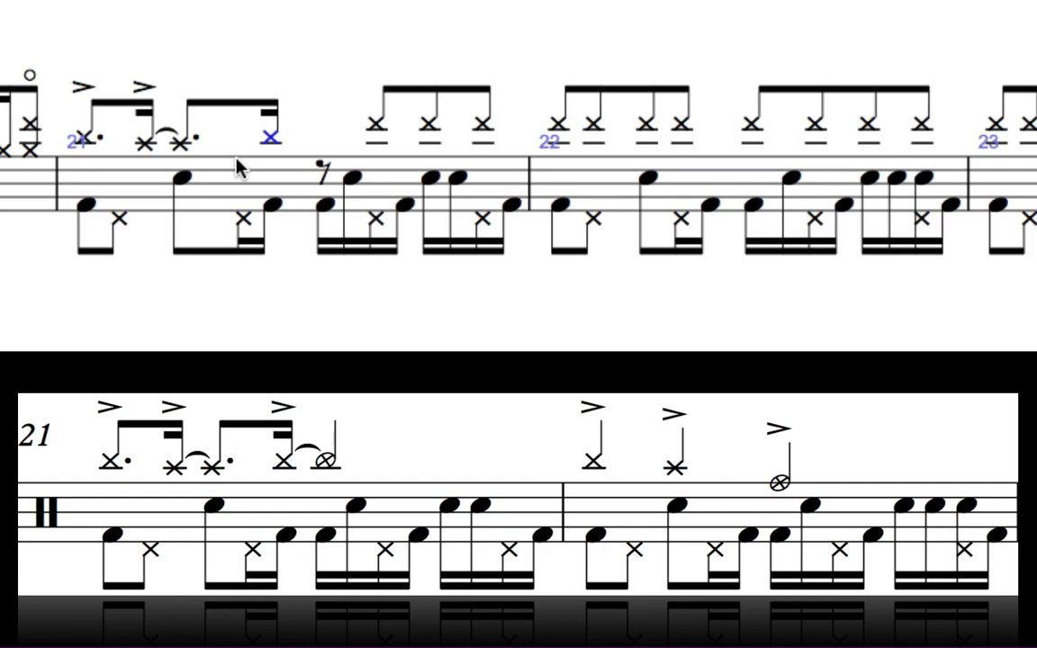
{"action": "key", "text": "shift+v"}
{"action": "key", "text": "KP_Enter"}
{"action": "key", "text": "b"}
{"action": "key", "text": "KP_5"}
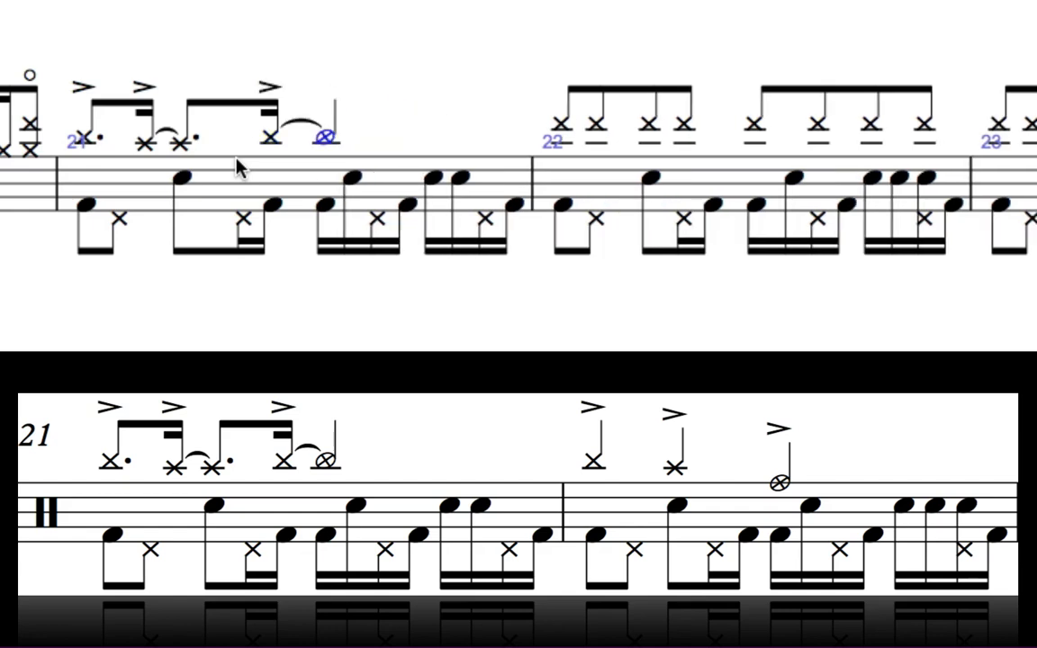
Step: Rewrite bar 22's cymbal line as quarter notes, making the third one a crash cymbal
{"action": "key", "text": "Right"}
{"action": "key", "text": "Down"}
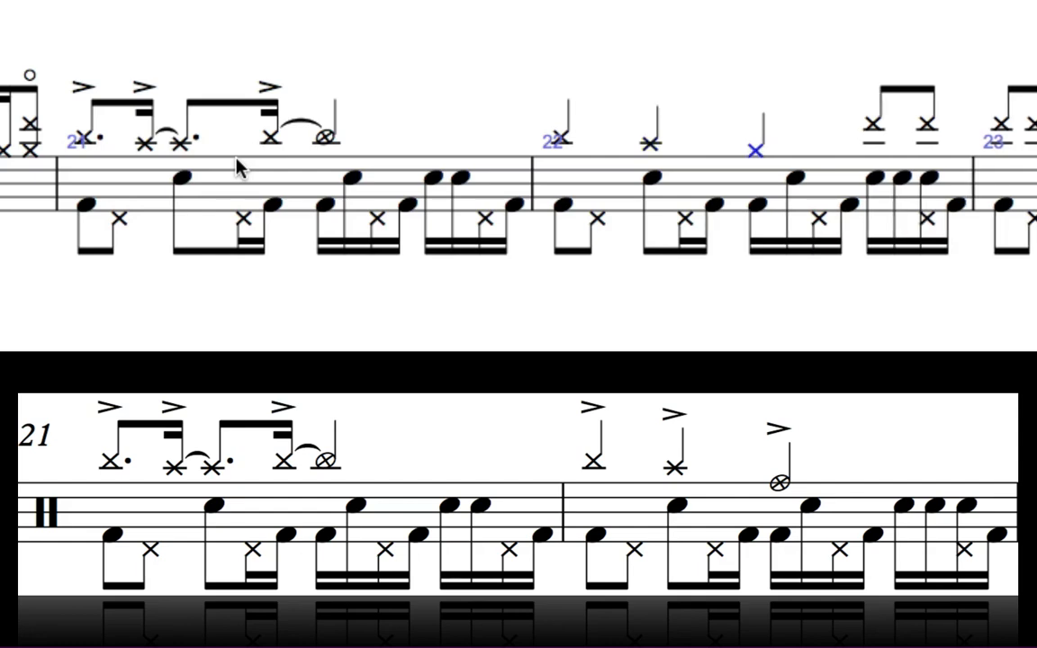
{"action": "key", "text": "5"}
{"action": "key", "text": "Down"}
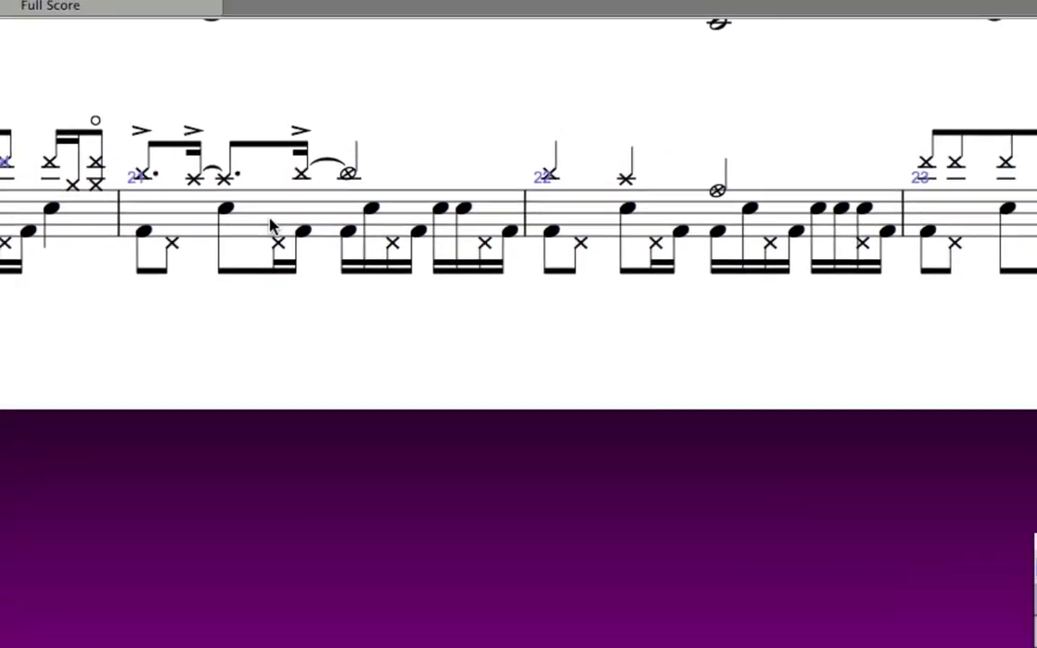
Step: Select bars 21–22 of the drum staff and repeat them
{"action": "left_click", "coordinate": [272, 225]}
{"action": "left_click", "coordinate": [580, 221], "text": "shift"}
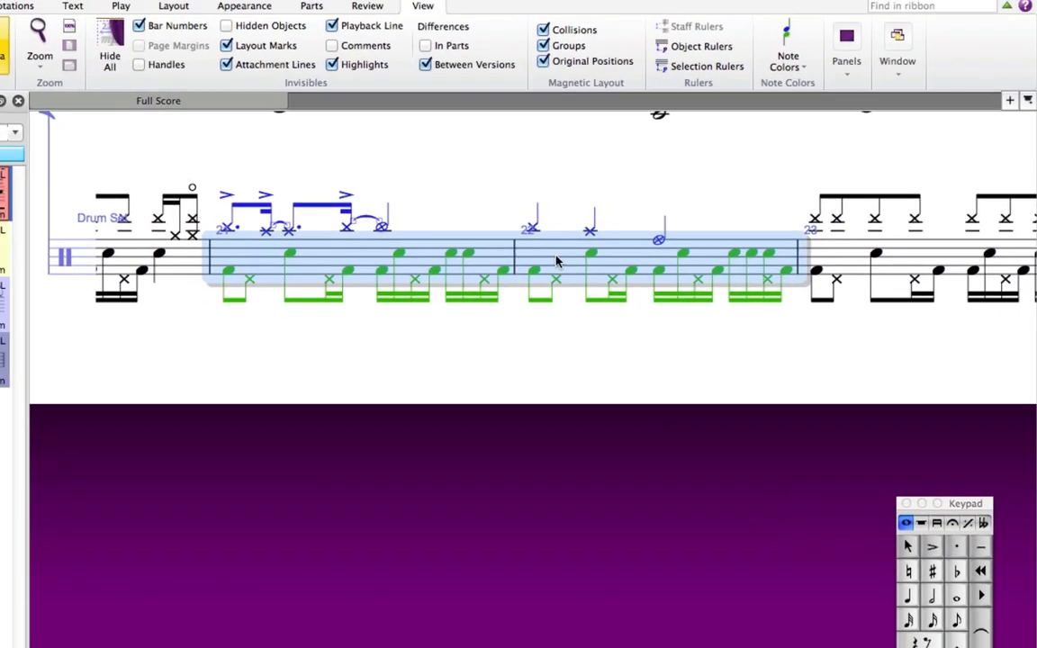
{"action": "key", "text": "r"}
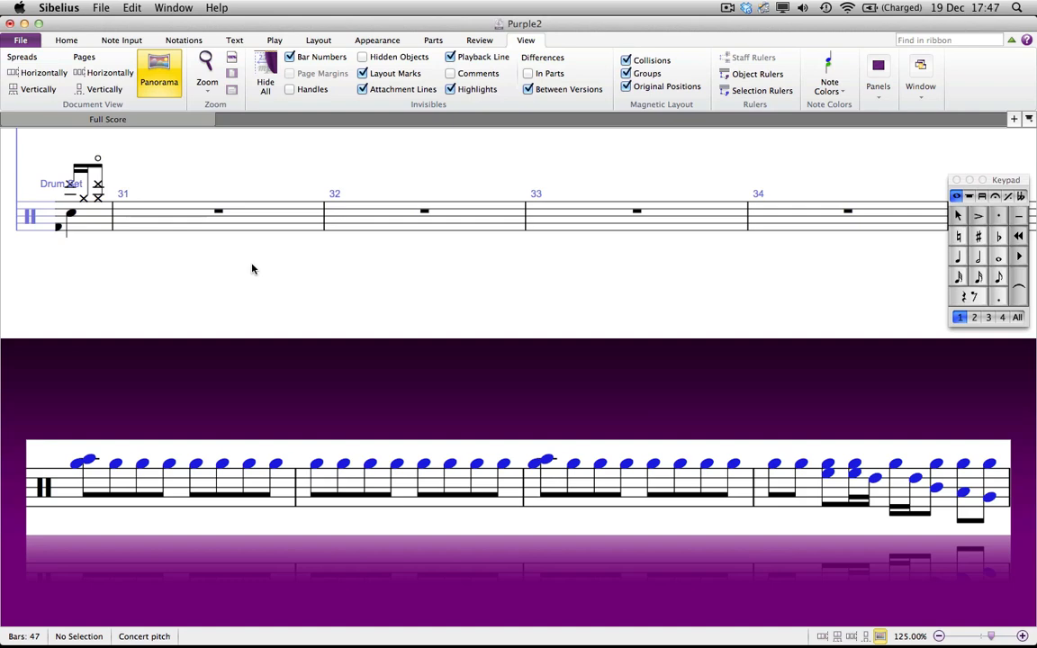
Step: Enter eighth-note hi-hat notes through bars 31–33 of the drum staff, adding an upper chord note at bars 31 and 33
{"action": "left_click", "coordinate": [174, 226]}
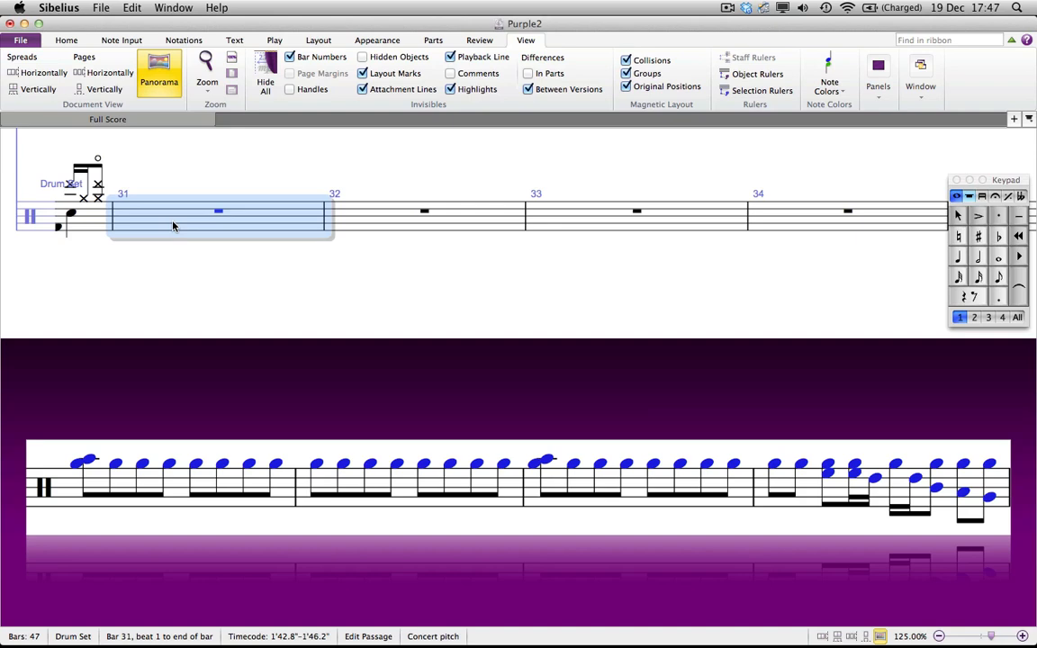
{"action": "key", "text": "n"}
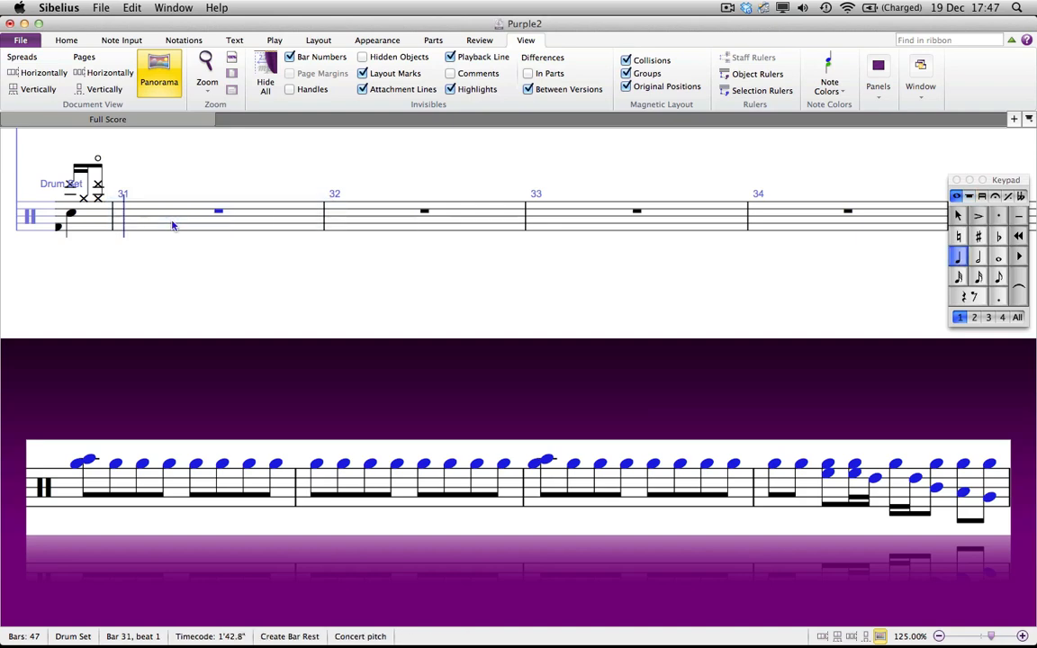
{"action": "key", "text": "3"}
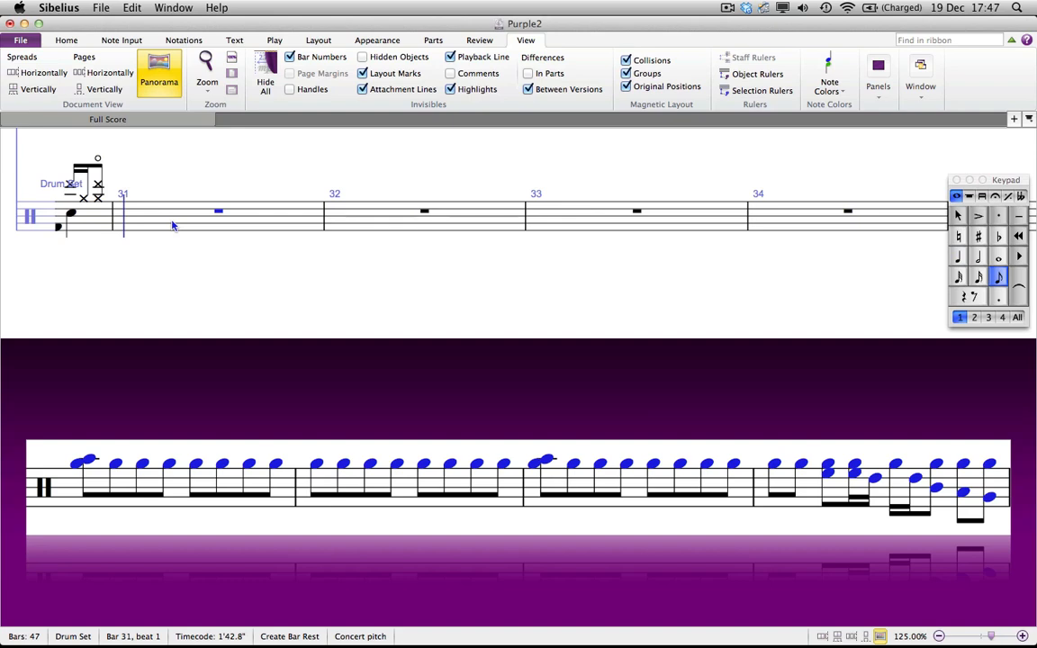
{"action": "key", "text": "g"}
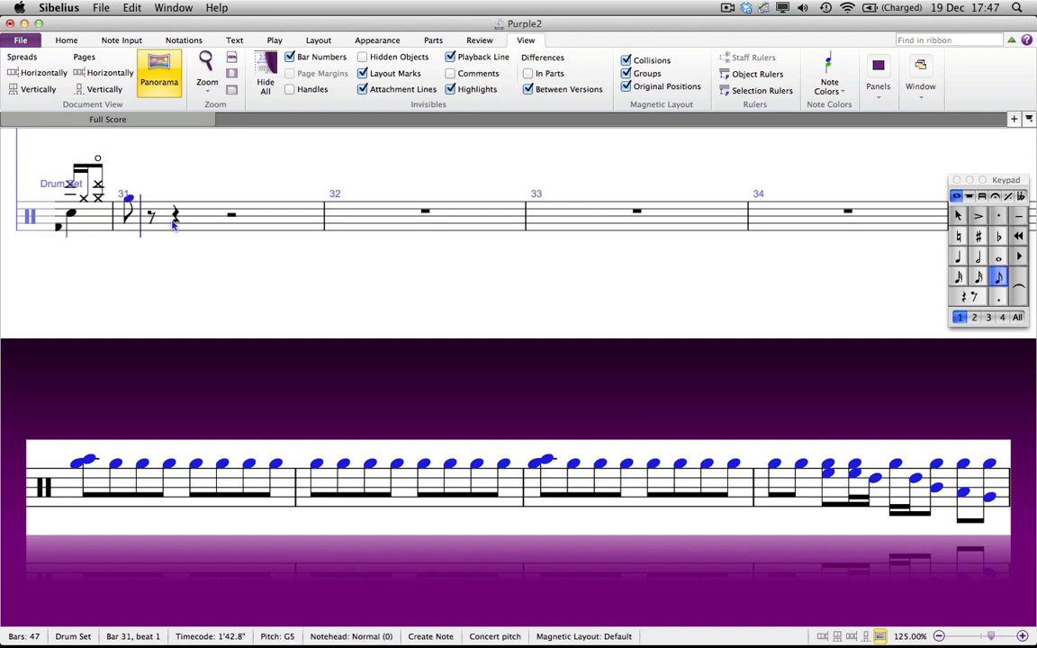
{"action": "key", "text": "shift+a"}
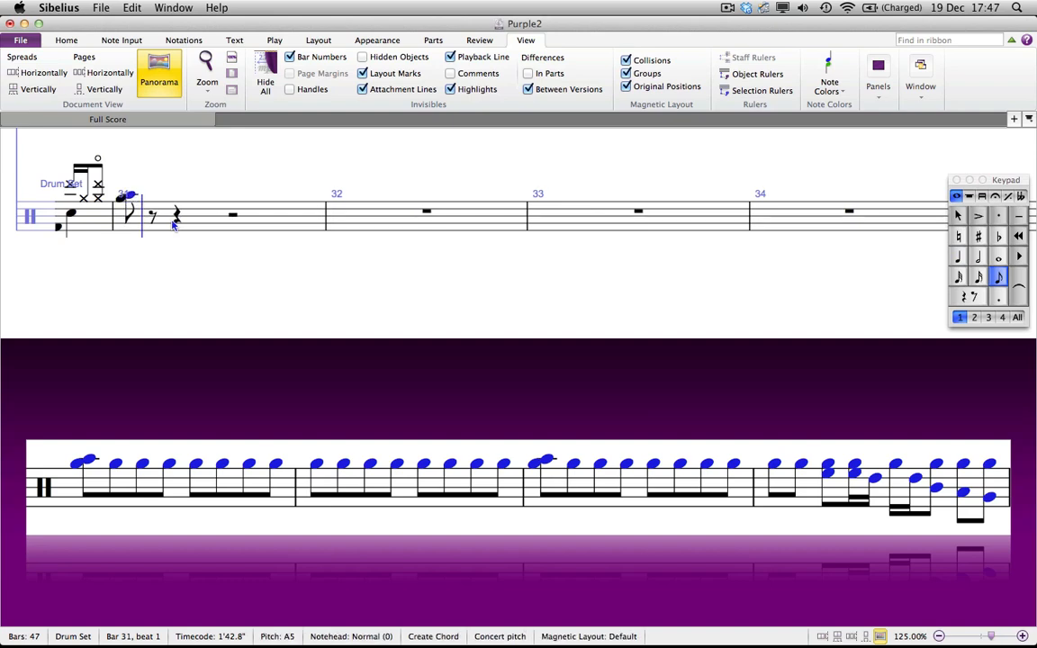
{"action": "key", "text": "g"}
{"action": "key", "text": "g"}
{"action": "key", "text": "g"}
{"action": "key", "text": "g"}
{"action": "key", "text": "g"}
{"action": "key", "text": "g"}
{"action": "key", "text": "g"}
{"action": "key", "text": "g"}
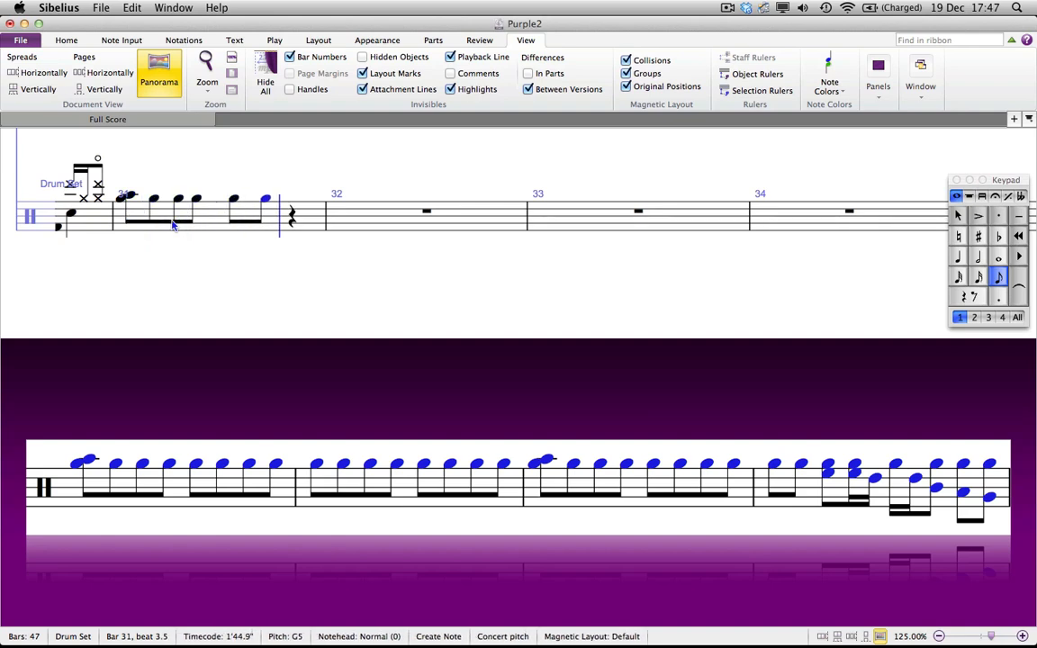
{"action": "key", "text": "g"}
{"action": "key", "text": "g"}
{"action": "key", "text": "g"}
{"action": "key", "text": "g"}
{"action": "key", "text": "g"}
{"action": "key", "text": "g"}
{"action": "key", "text": "g"}
{"action": "key", "text": "g"}
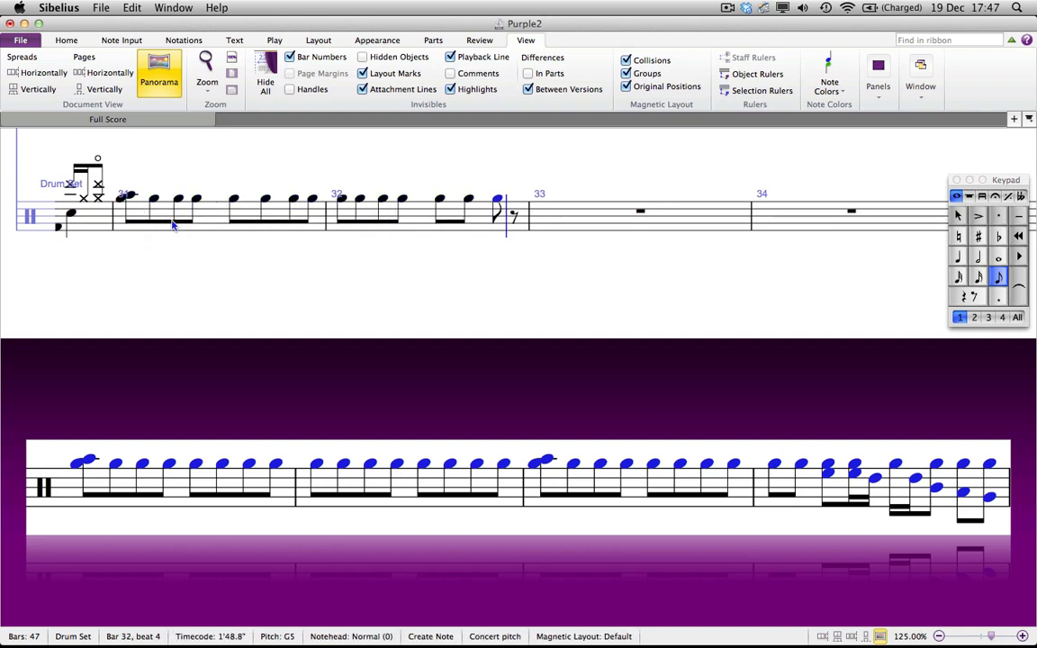
{"action": "key", "text": "shift+a"}
{"action": "key", "text": "g"}
{"action": "key", "text": "g"}
{"action": "key", "text": "g"}
{"action": "key", "text": "g"}
{"action": "key", "text": "g"}
{"action": "key", "text": "g"}
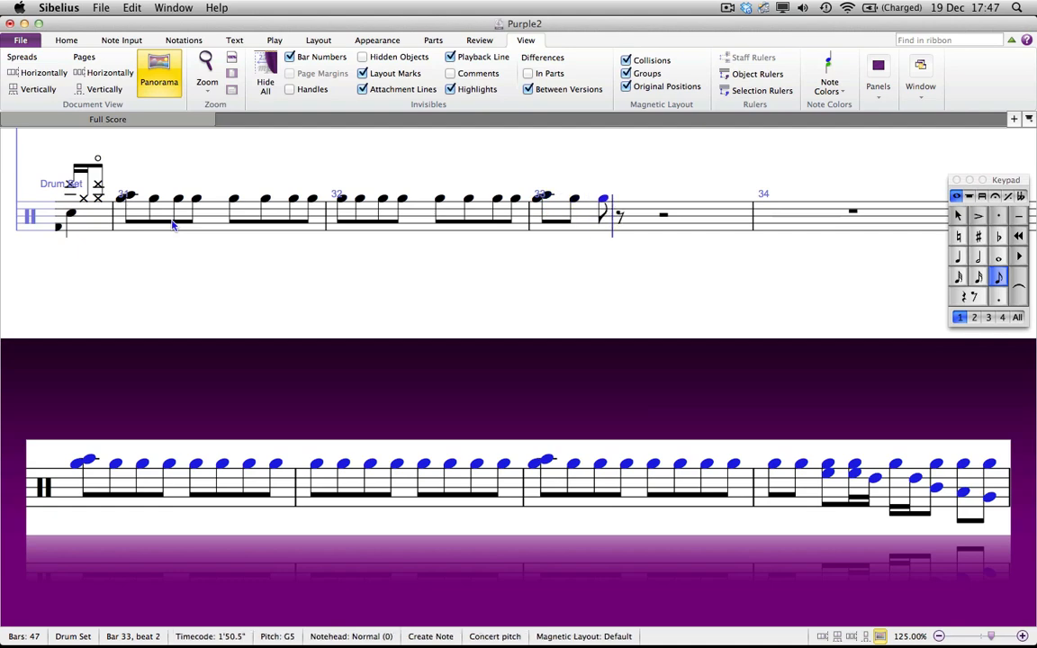
{"action": "key", "text": "g"}
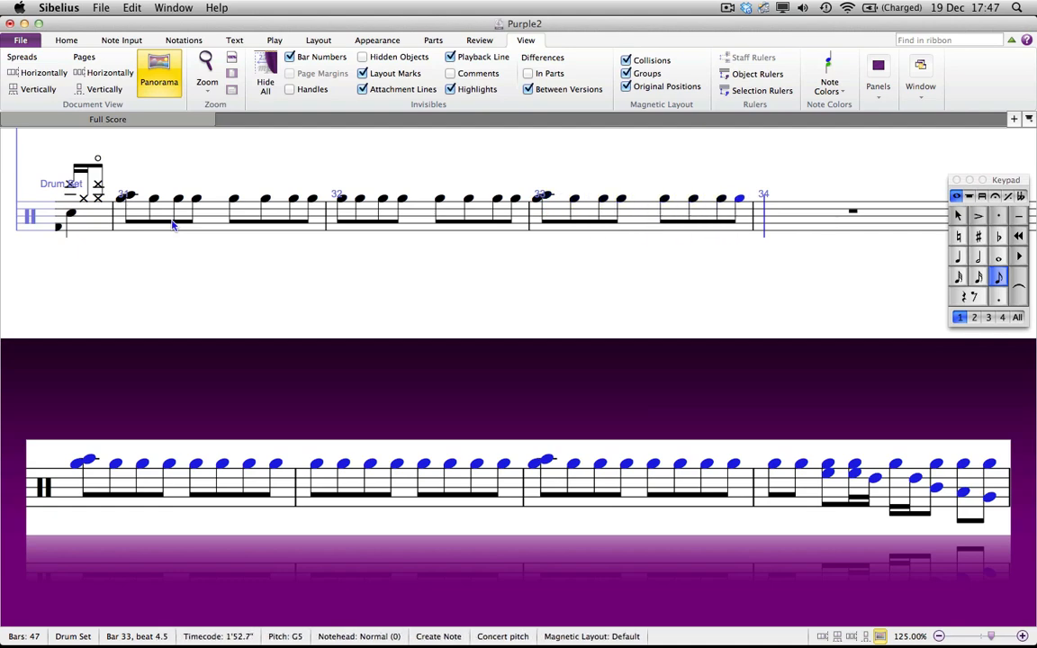
{"action": "key", "text": "g"}
{"action": "key", "text": "g"}
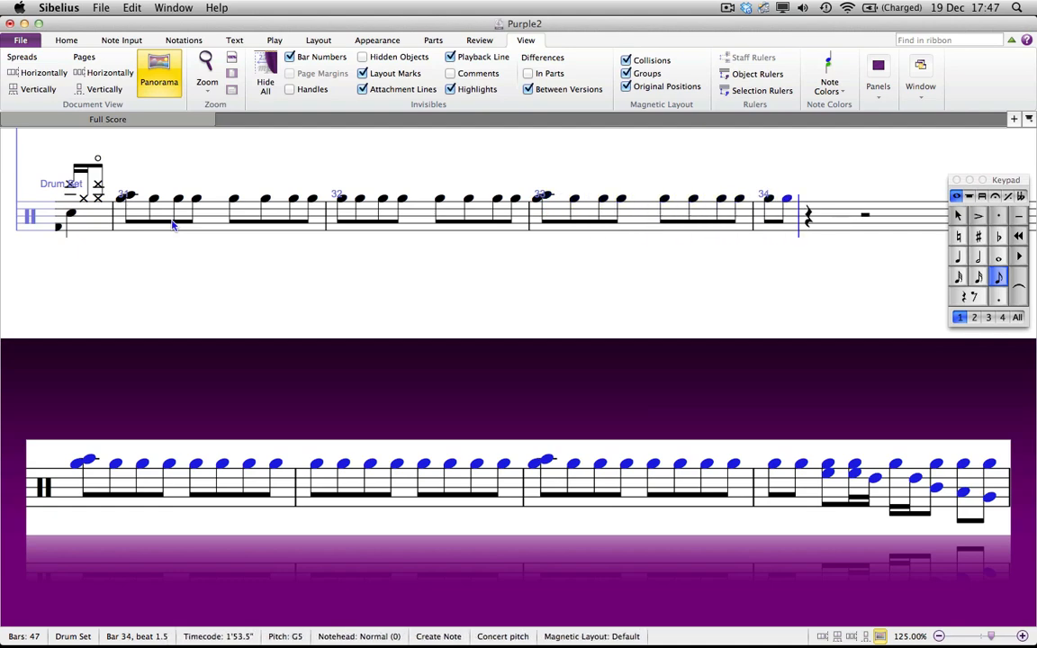
Step: Enter bar 34's tom fill with eighth and sixteenth notes on the drum staff
{"action": "key", "text": "e"}
{"action": "key", "text": "3"}
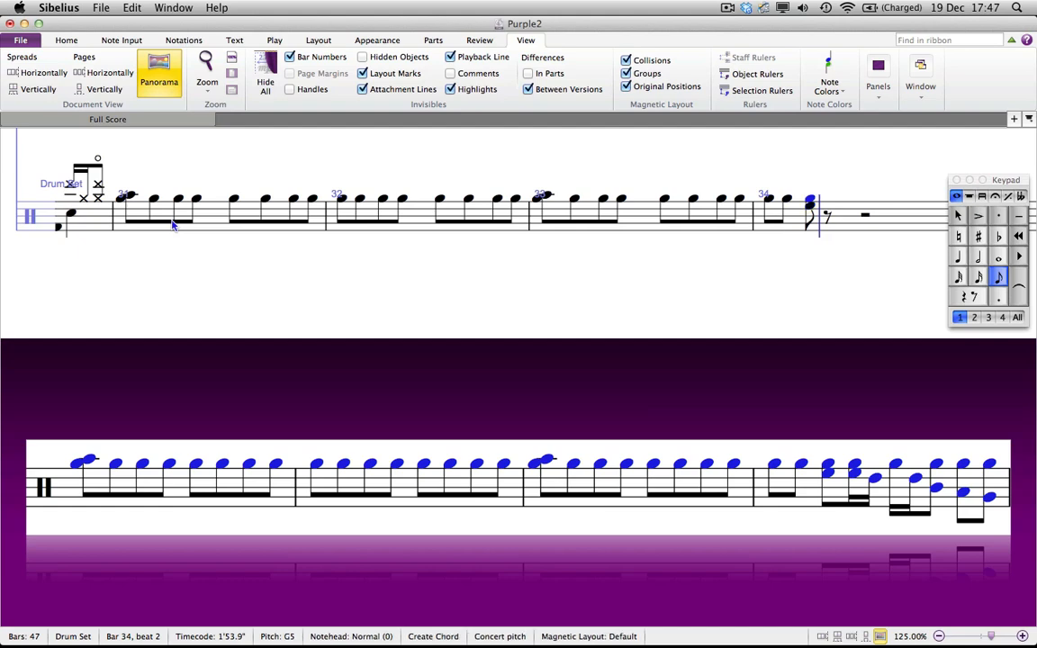
{"action": "key", "text": "KP_2"}
{"action": "key", "text": "g"}
{"action": "key", "text": "d"}
{"action": "key", "text": "KP_3"}
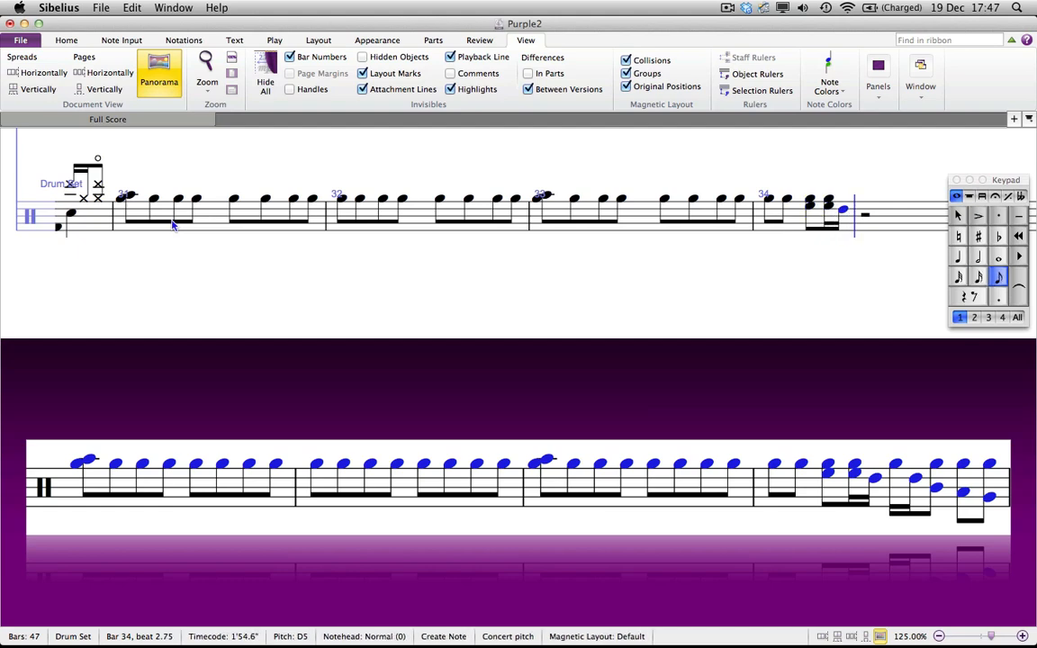
{"action": "key", "text": "KP_2"}
{"action": "key", "text": "g"}
{"action": "key", "text": "d"}
{"action": "key", "text": "KP_3"}
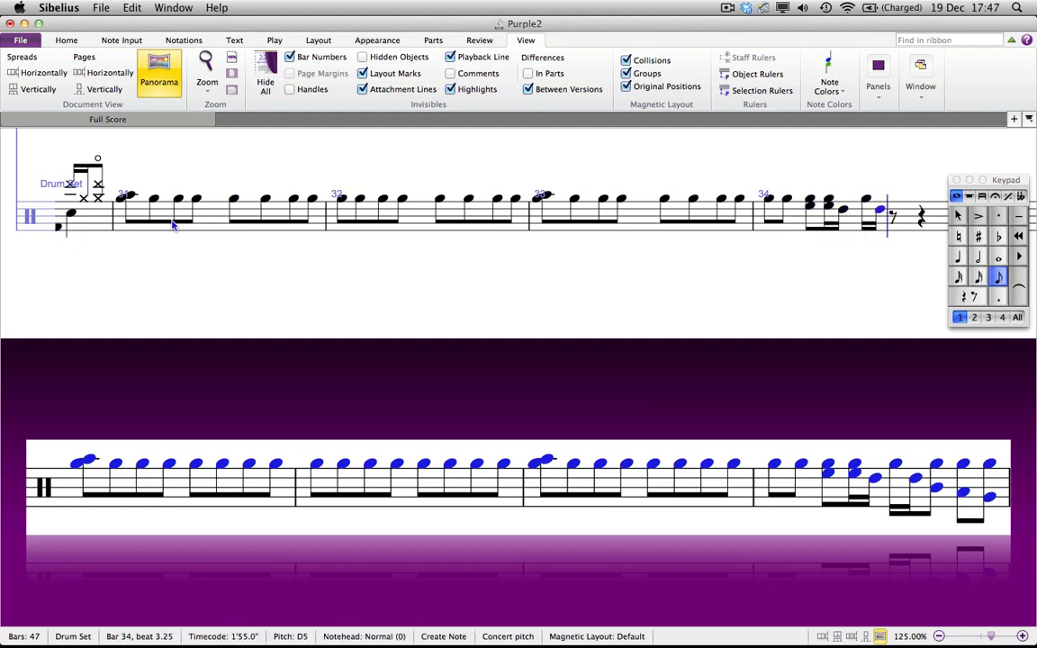
{"action": "key", "text": "b"}
{"action": "key", "text": "6"}
{"action": "key", "text": "a"}
{"action": "key", "text": "7"}
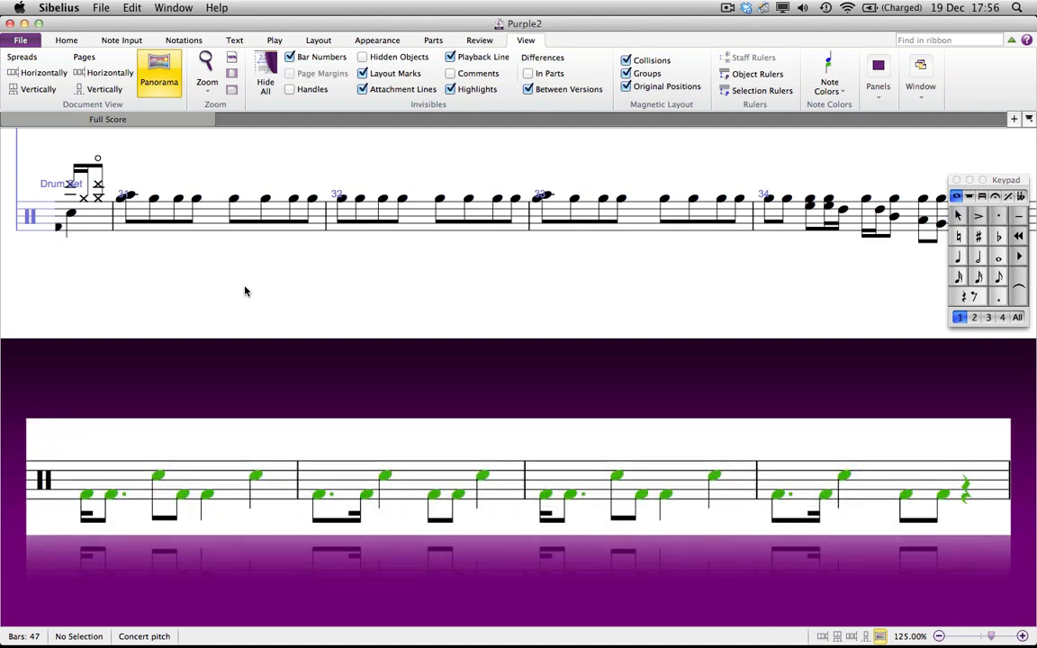
Step: Switch to voice 2 at bar 31 and enter its kick and snare rhythm from the reference
{"action": "left_click", "coordinate": [198, 209]}
{"action": "key", "text": "n"}
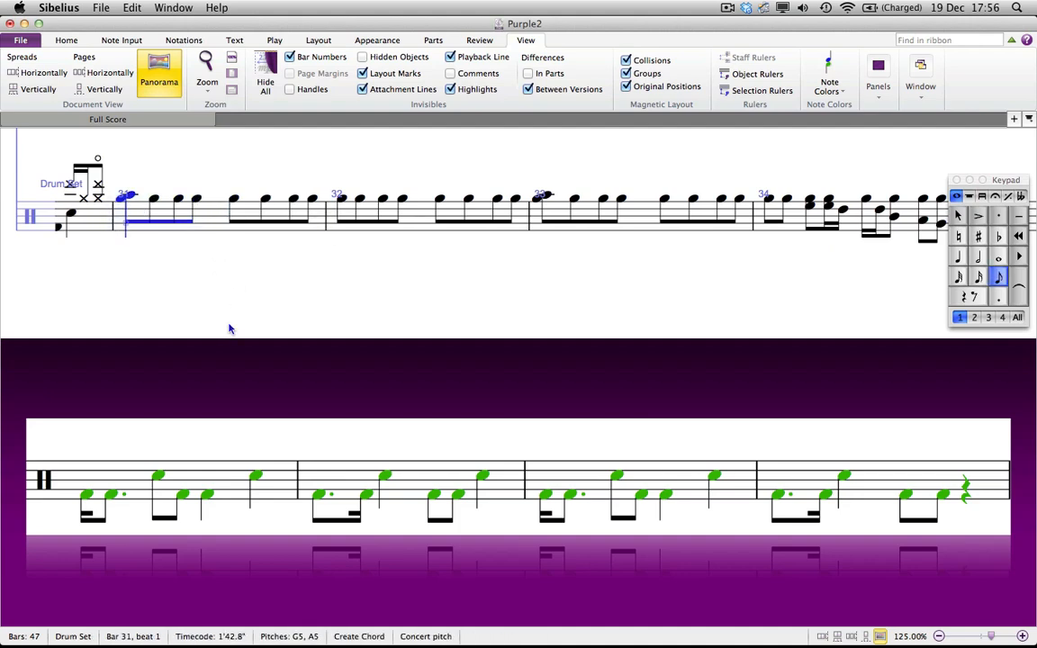
{"action": "key", "text": "alt+2"}
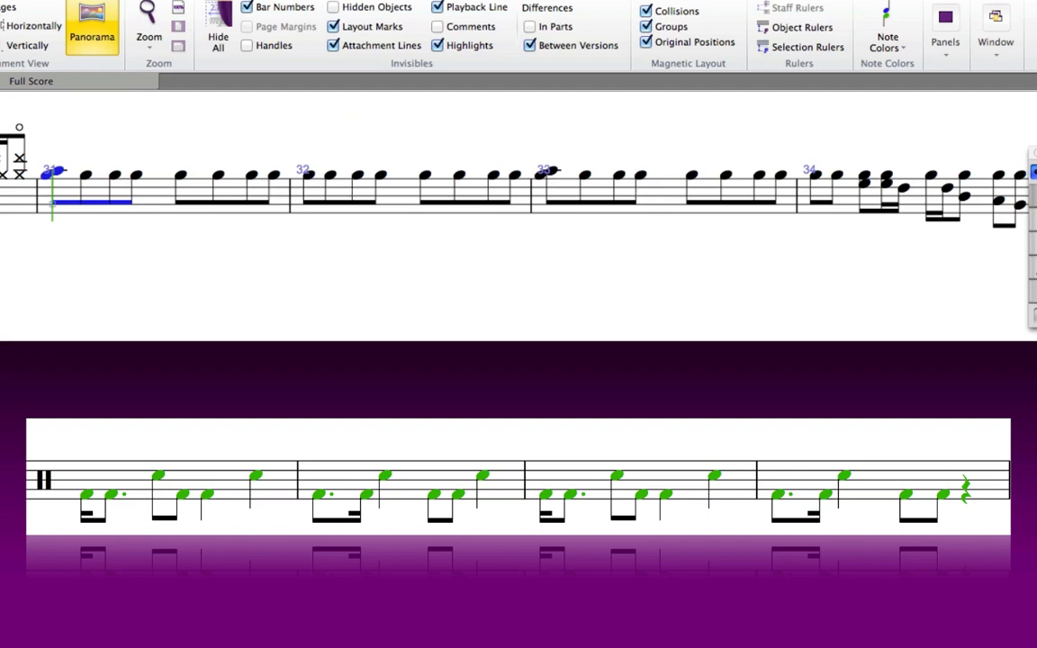
{"action": "key", "text": "f"}
{"action": "key", "text": "super+Down"}
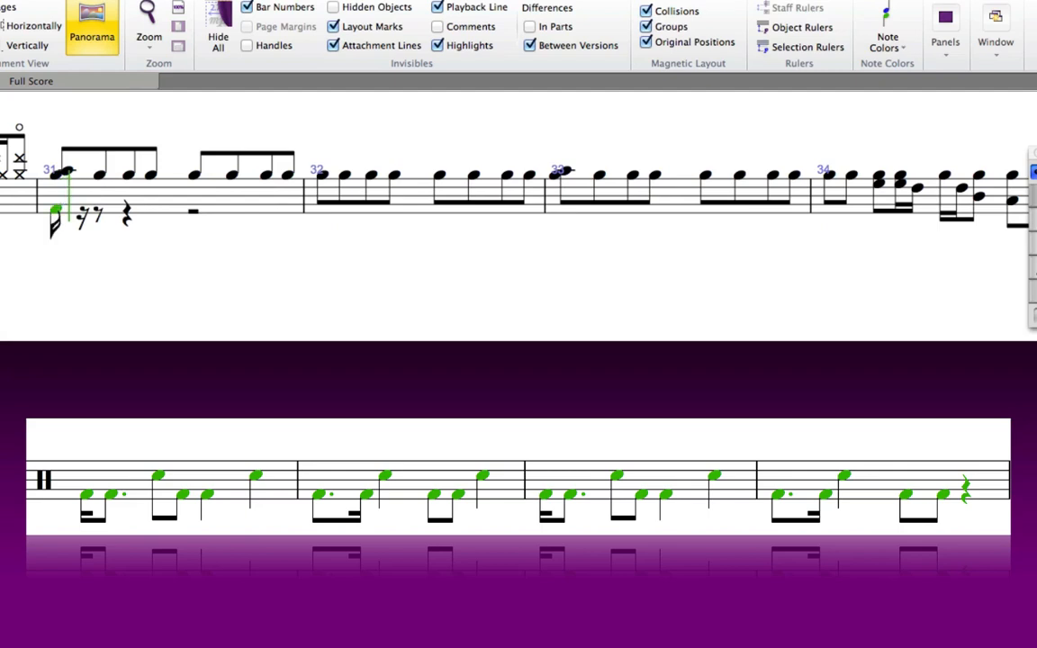
{"action": "key", "text": "a"}
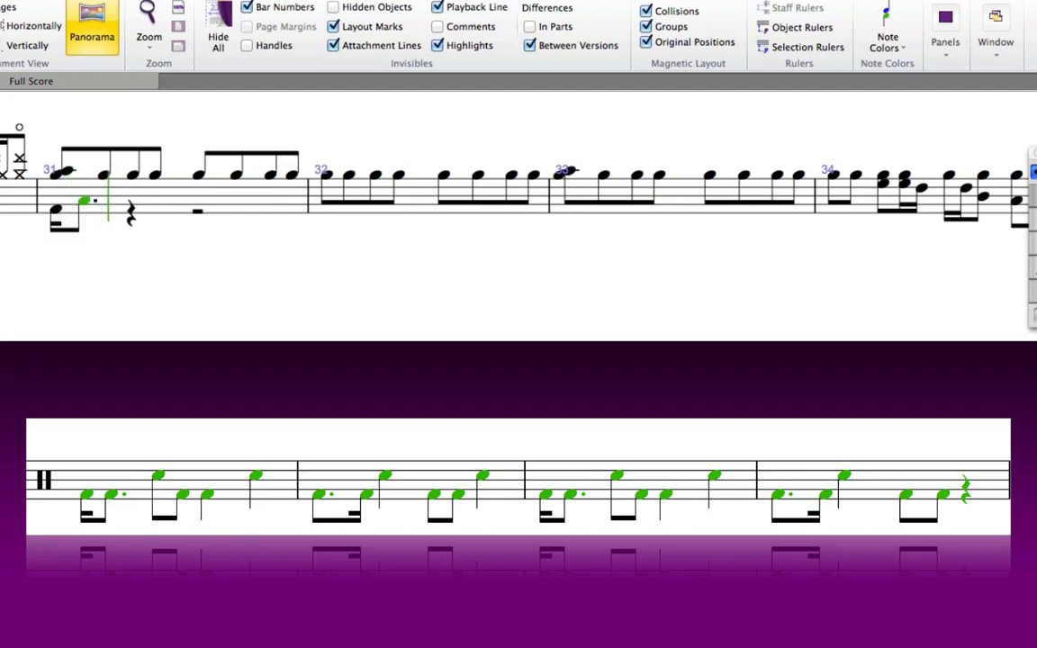
{"action": "key", "text": "Down"}
{"action": "key", "text": "Down"}
{"action": "key", "text": "c"}
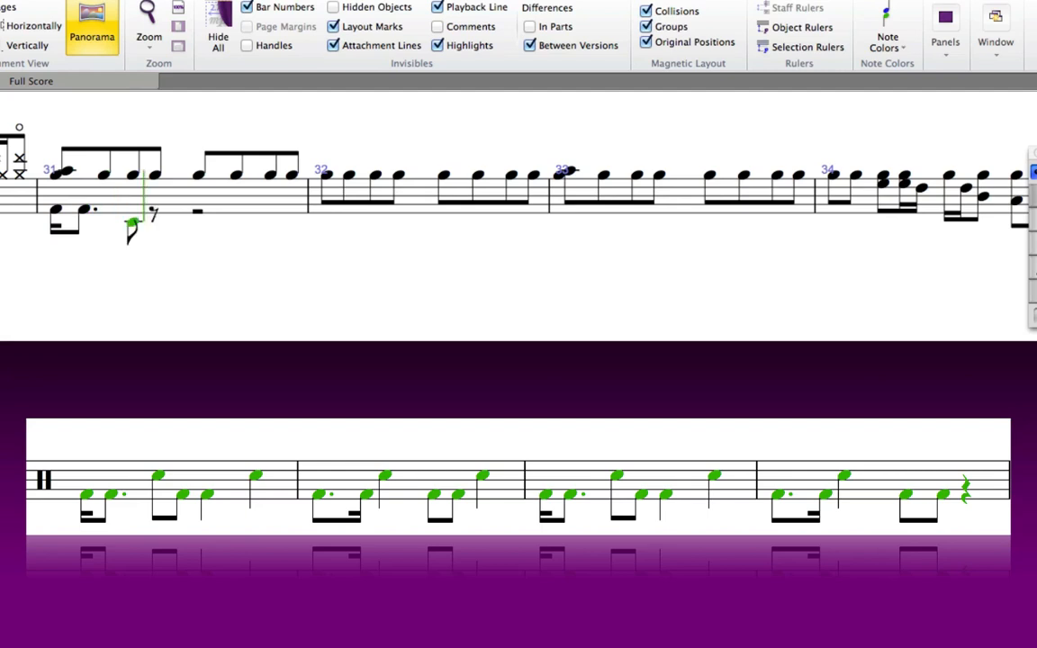
{"action": "key", "text": "super+Up"}
{"action": "key", "text": "f"}
{"action": "key", "text": "5"}
{"action": "key", "text": "f"}
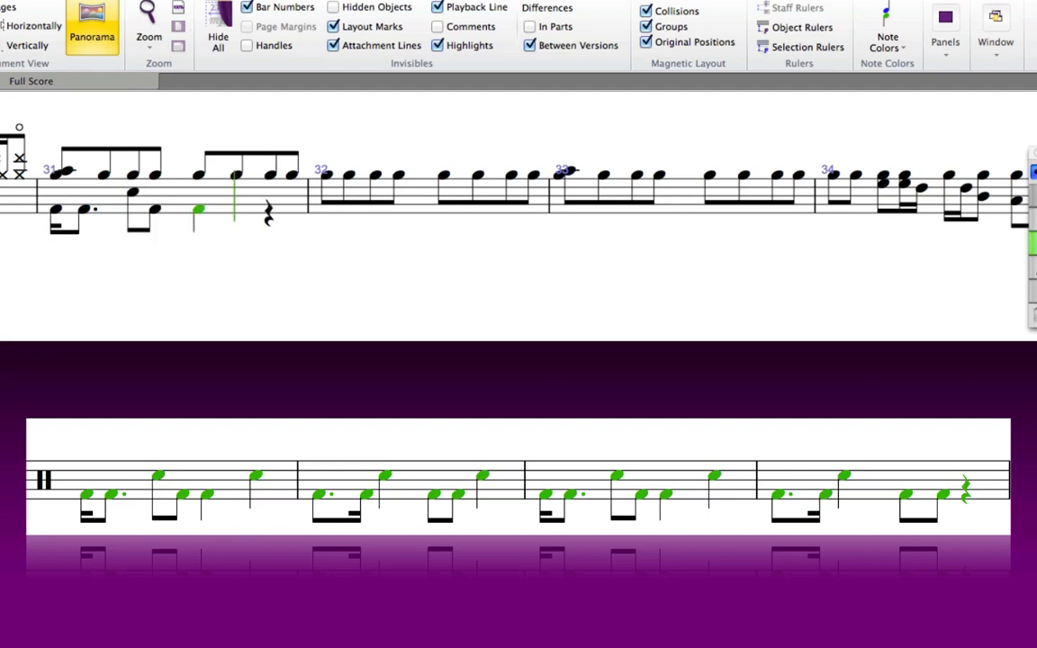
{"action": "key", "text": "c"}
{"action": "key", "text": "super+Up"}
{"action": "key", "text": "period"}
{"action": "key", "text": "f"}
{"action": "key", "text": "super+Down"}
Step: Enter the voice 2 kick and snare rhythm for bar 32
{"action": "key", "text": "2"}
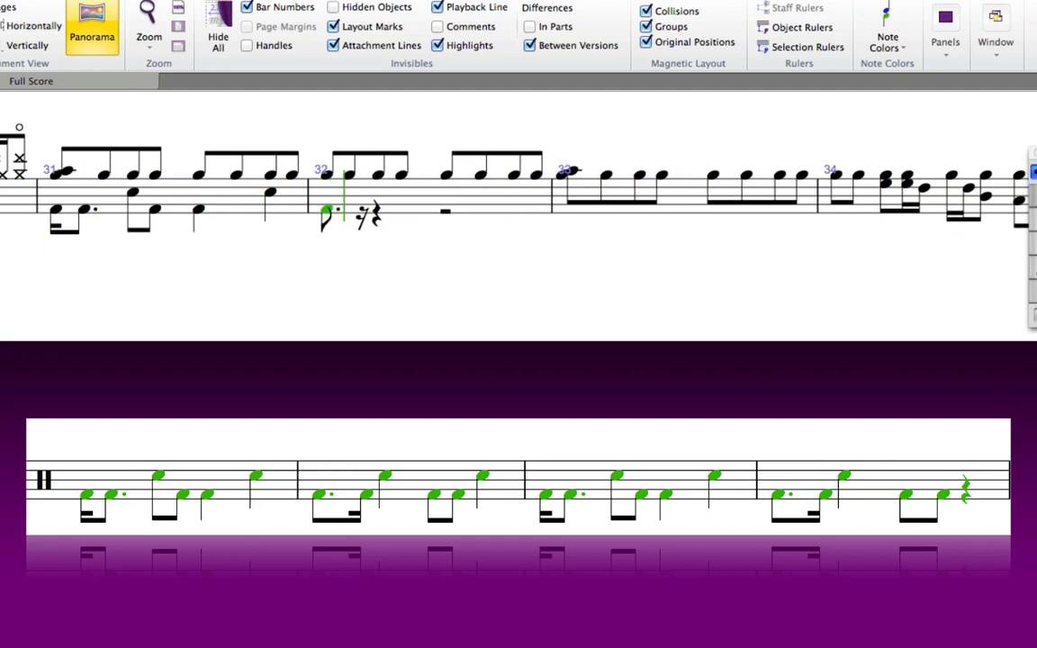
{"action": "key", "text": "f"}
{"action": "key", "text": "4"}
{"action": "key", "text": "c"}
{"action": "key", "text": "super+Up"}
{"action": "key", "text": "3"}
{"action": "key", "text": "f"}
{"action": "key", "text": "f"}
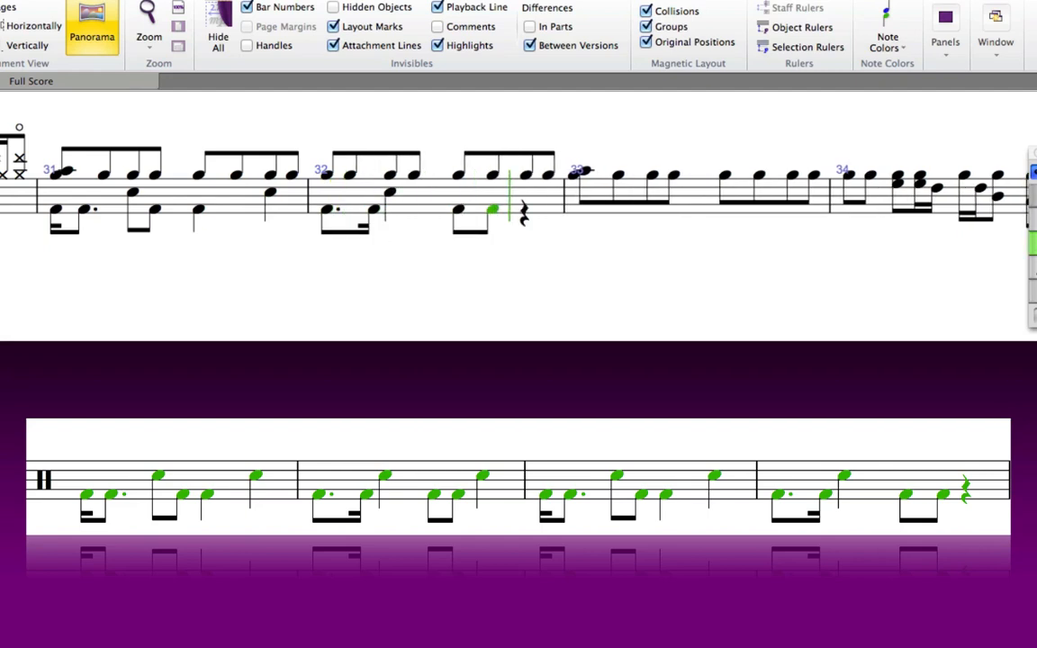
{"action": "key", "text": "4"}
{"action": "key", "text": "c"}
{"action": "key", "text": "super+Up"}
{"action": "key", "text": "2"}
{"action": "key", "text": "f"}
{"action": "key", "text": "super+Down"}
{"action": "key", "text": "3"}
{"action": "key", "text": "period"}
Step: Finish the voice 2 kick and snare rhythm through bars 33 and 34
{"action": "key", "text": "f"}
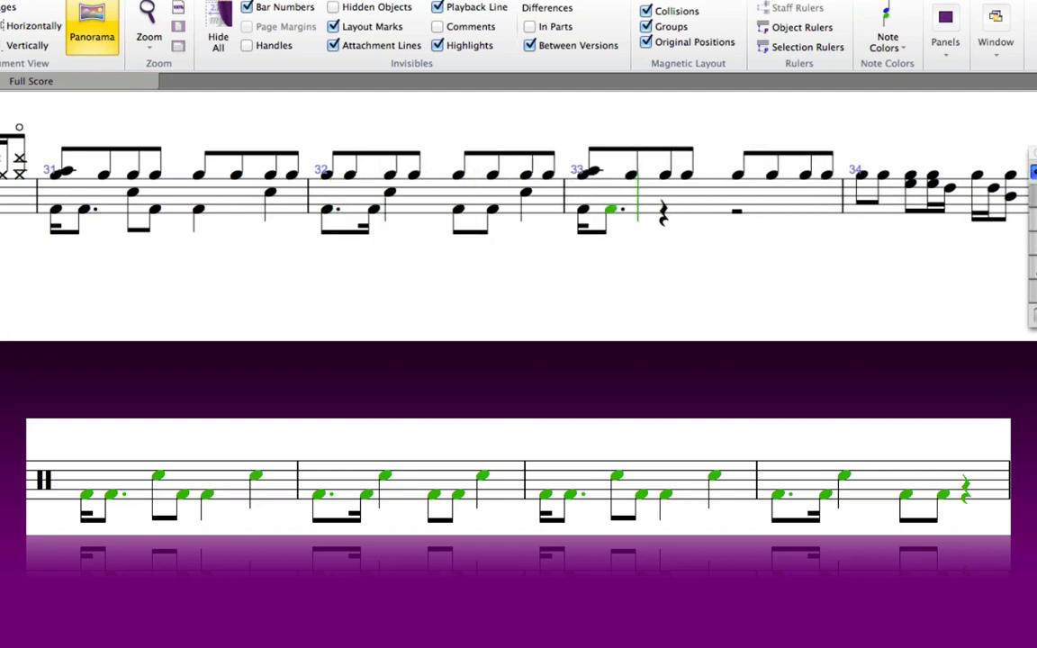
{"action": "key", "text": "period"}
{"action": "key", "text": "c"}
{"action": "key", "text": "super+Up"}
{"action": "key", "text": "f"}
{"action": "key", "text": "super+Down"}
{"action": "key", "text": "4"}
{"action": "key", "text": "f"}
{"action": "key", "text": "c"}
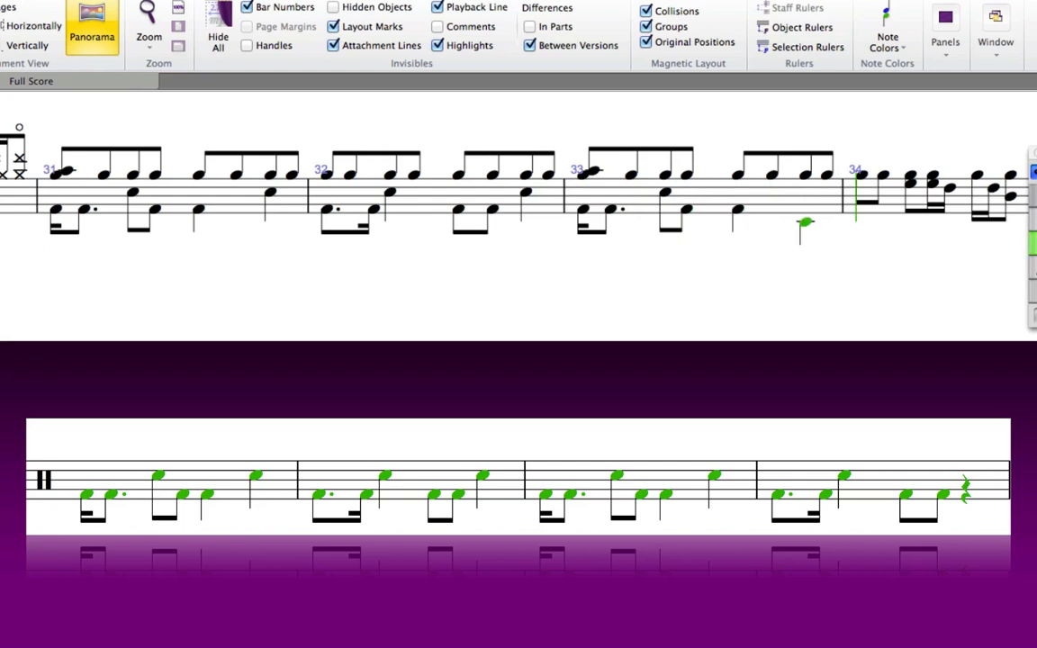
{"action": "key", "text": "super+Up"}
{"action": "key", "text": "3"}
{"action": "key", "text": "period"}
{"action": "key", "text": "f"}
{"action": "key", "text": "2"}
{"action": "key", "text": "f"}
{"action": "key", "text": "4"}
{"action": "key", "text": "c"}
{"action": "key", "text": "super+Up"}
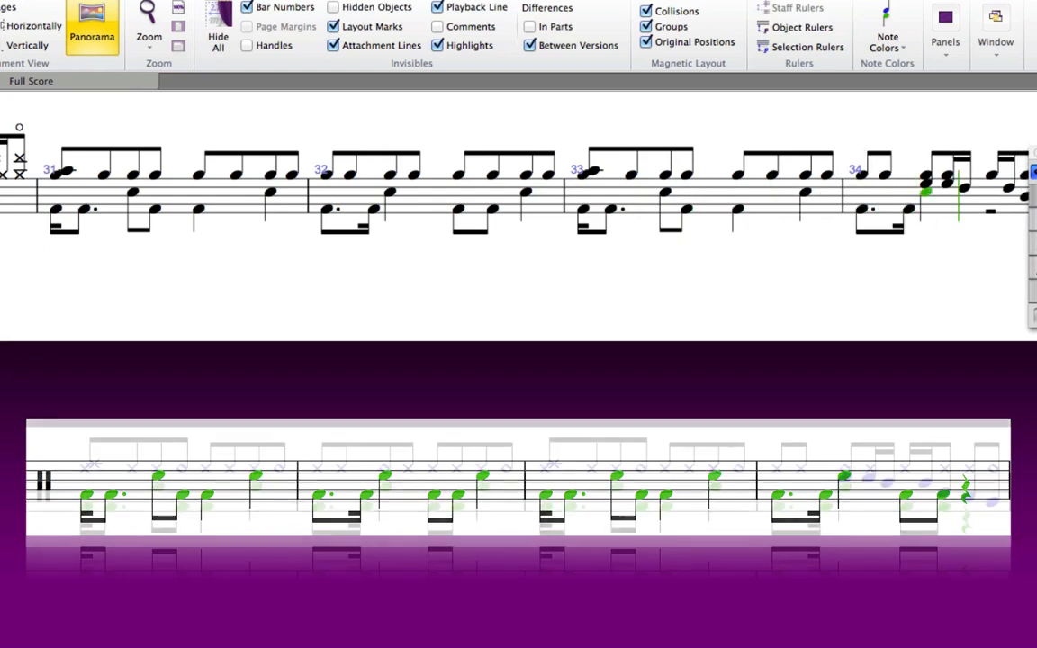
{"action": "key", "text": "3"}
{"action": "key", "text": "f"}
{"action": "key", "text": "super+Down"}
{"action": "key", "text": "f"}
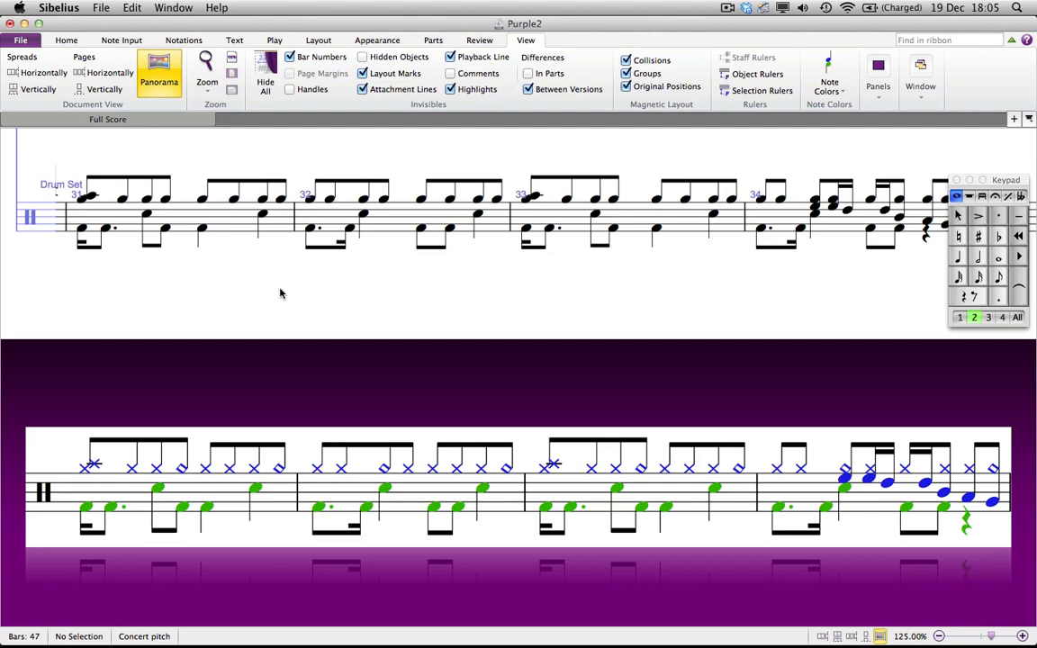
Step: Select bars 31–34 and filter the selection to notes at sounding pitch G in octave 5
{"action": "left_click", "coordinate": [237, 228]}
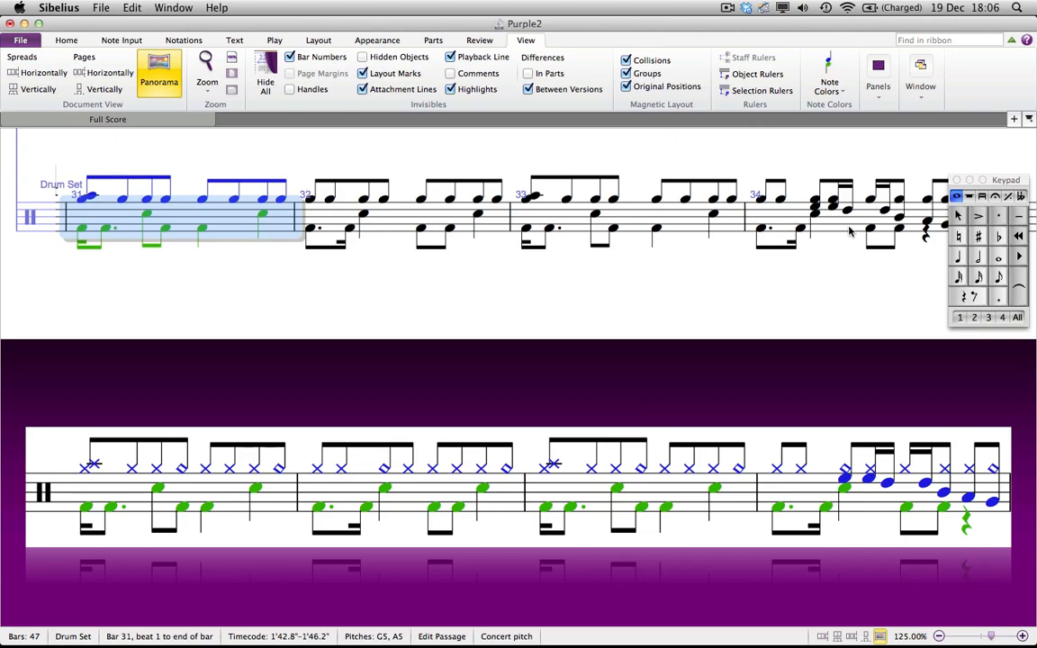
{"action": "left_click", "coordinate": [781, 233], "text": "shift"}
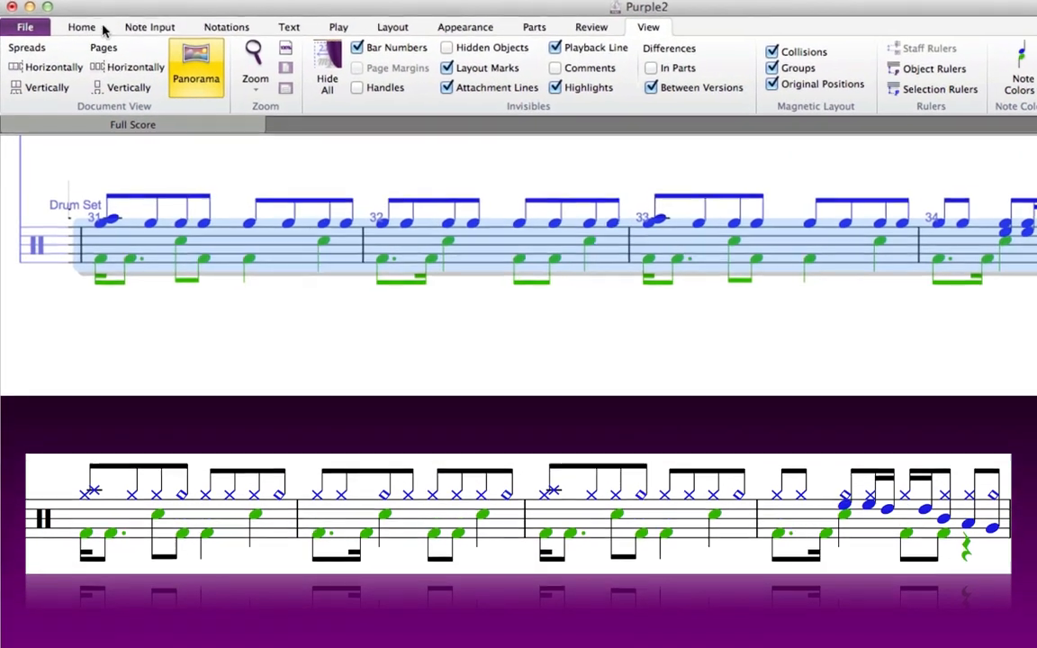
{"action": "left_click", "coordinate": [88, 32]}
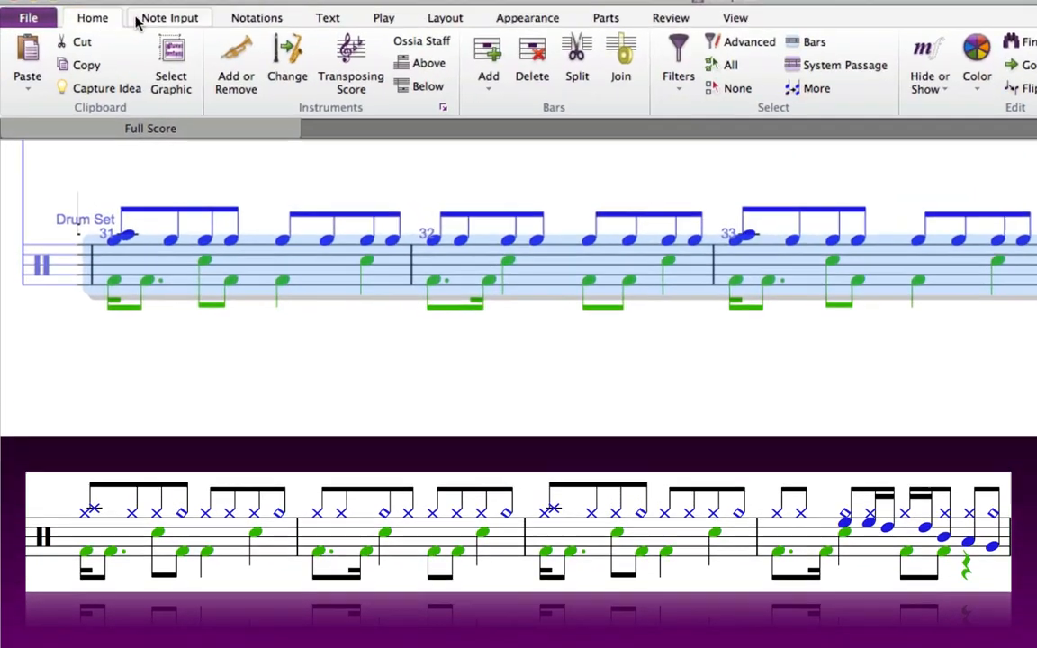
{"action": "left_click", "coordinate": [774, 39]}
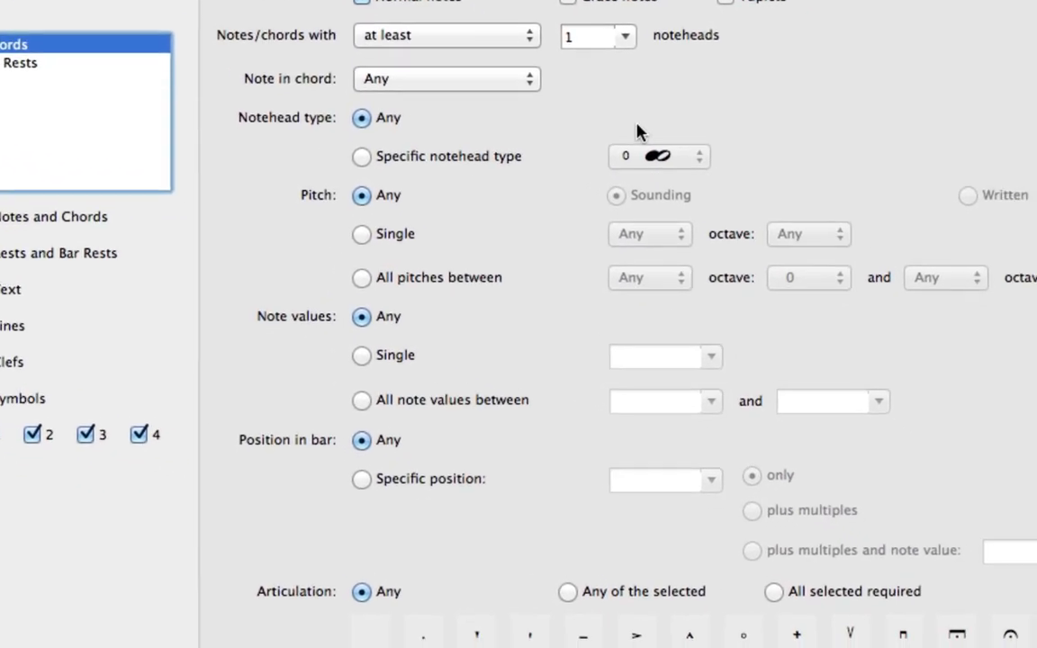
{"action": "left_click", "coordinate": [289, 197]}
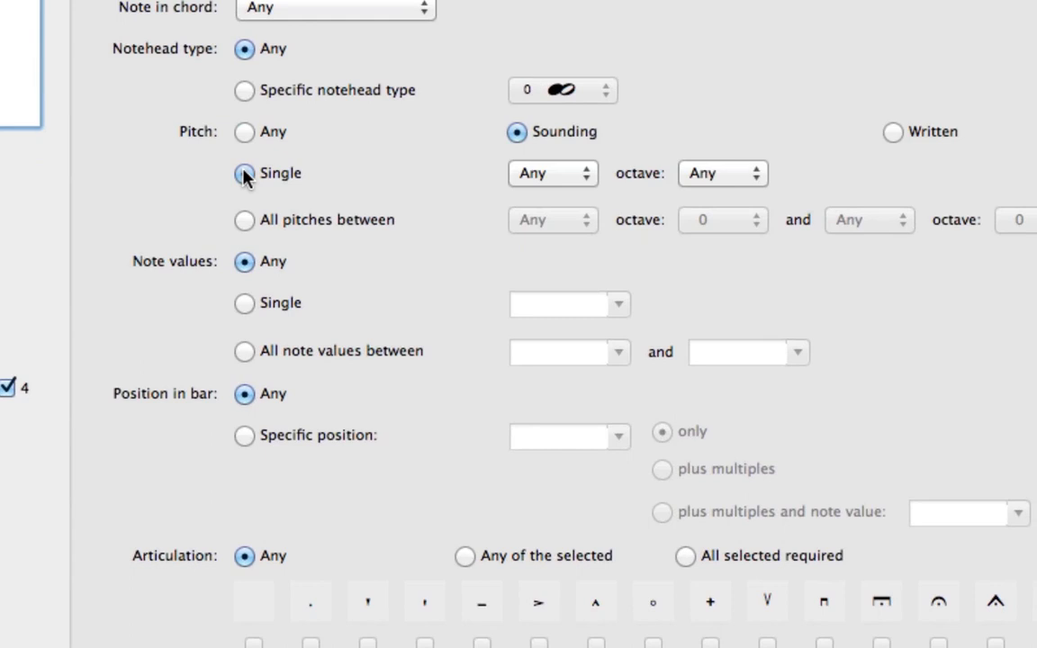
{"action": "left_click", "coordinate": [510, 171]}
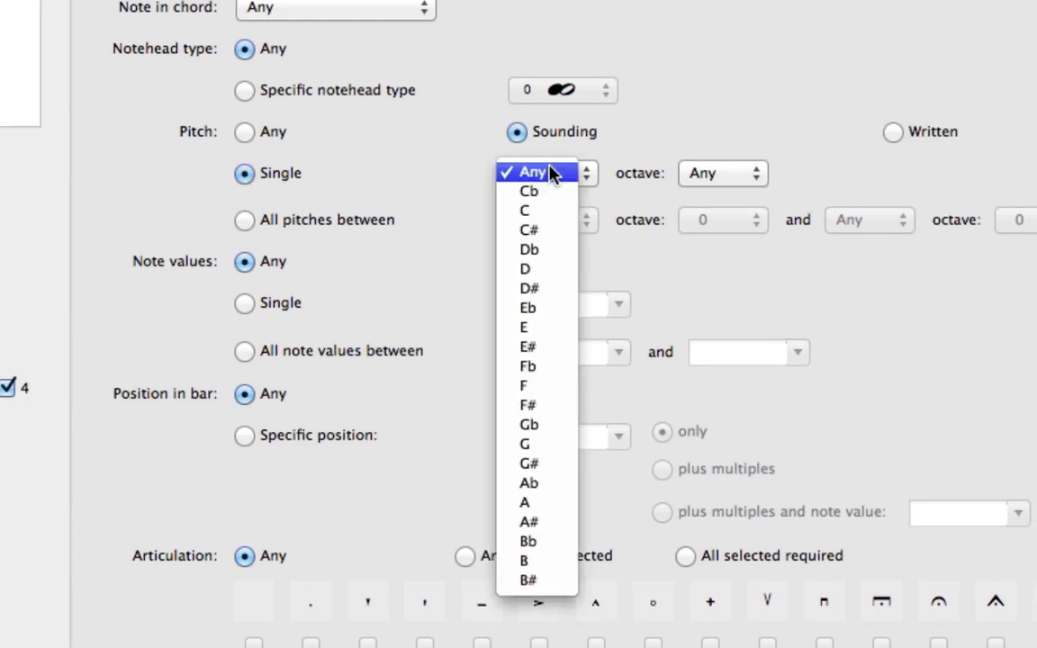
{"action": "left_click", "coordinate": [533, 453]}
{"action": "left_click", "coordinate": [726, 173]}
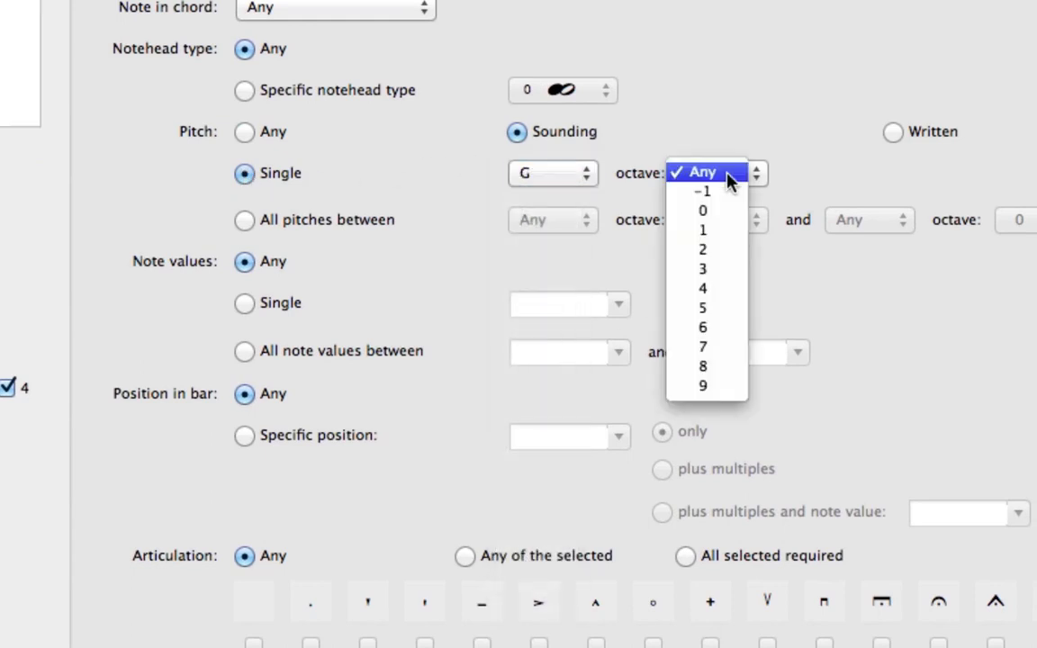
{"action": "left_click", "coordinate": [708, 309]}
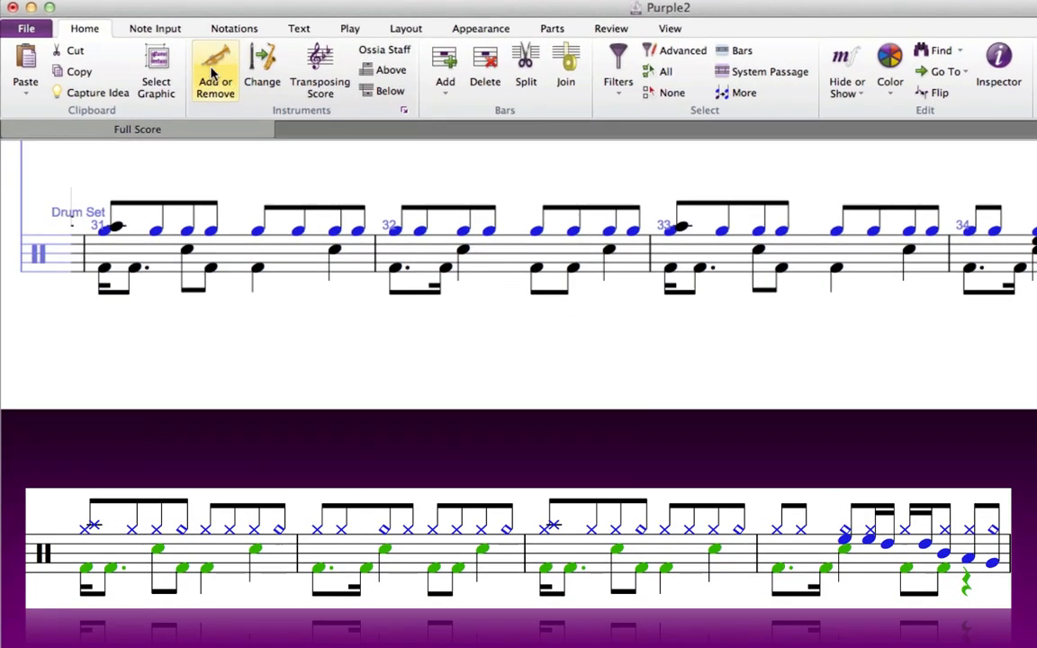
Step: Change the selected G5 hi-hat notes to Cross noteheads
{"action": "left_click", "coordinate": [209, 37]}
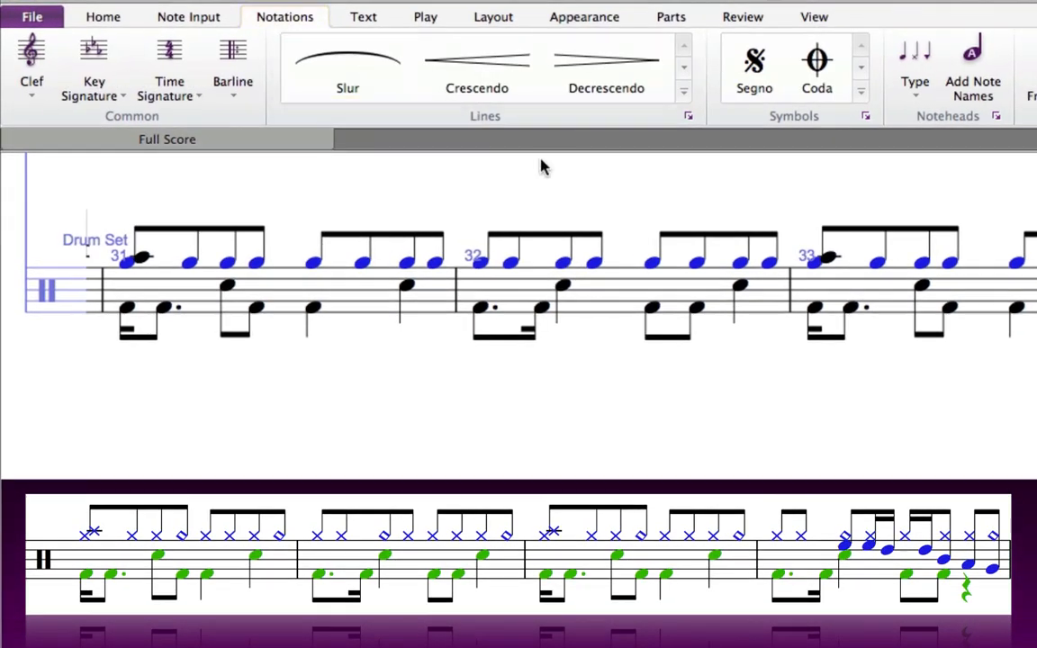
{"action": "left_click", "coordinate": [914, 84]}
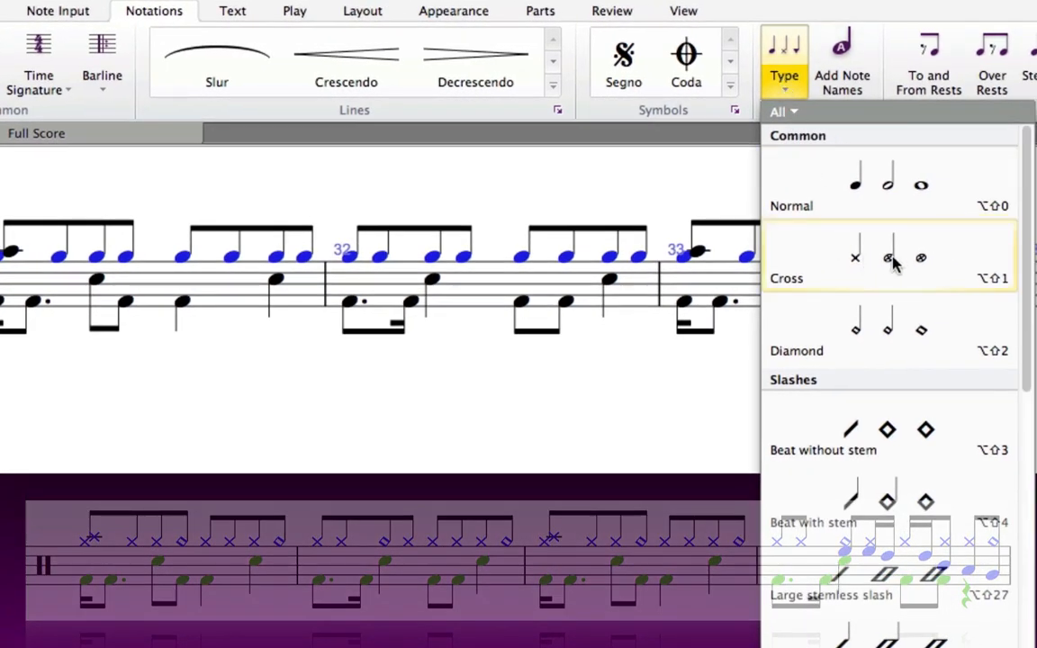
{"action": "left_click", "coordinate": [892, 260]}
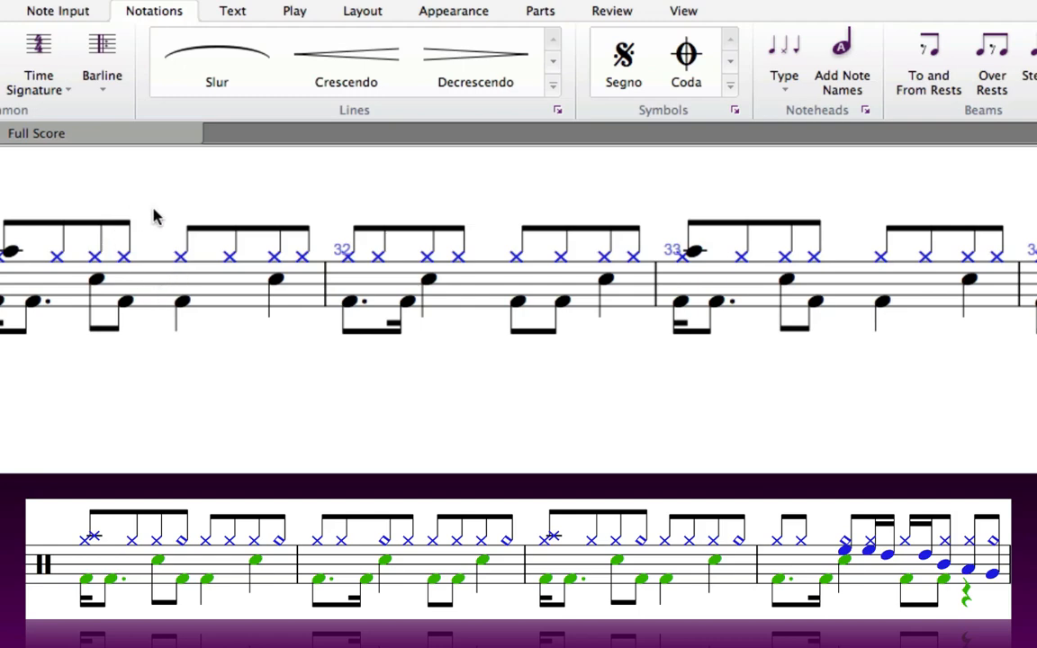
Step: Select the first notes of bars 31 and 33 and give them cross noteheads
{"action": "key", "text": "Escape"}
{"action": "left_click", "coordinate": [9, 250]}
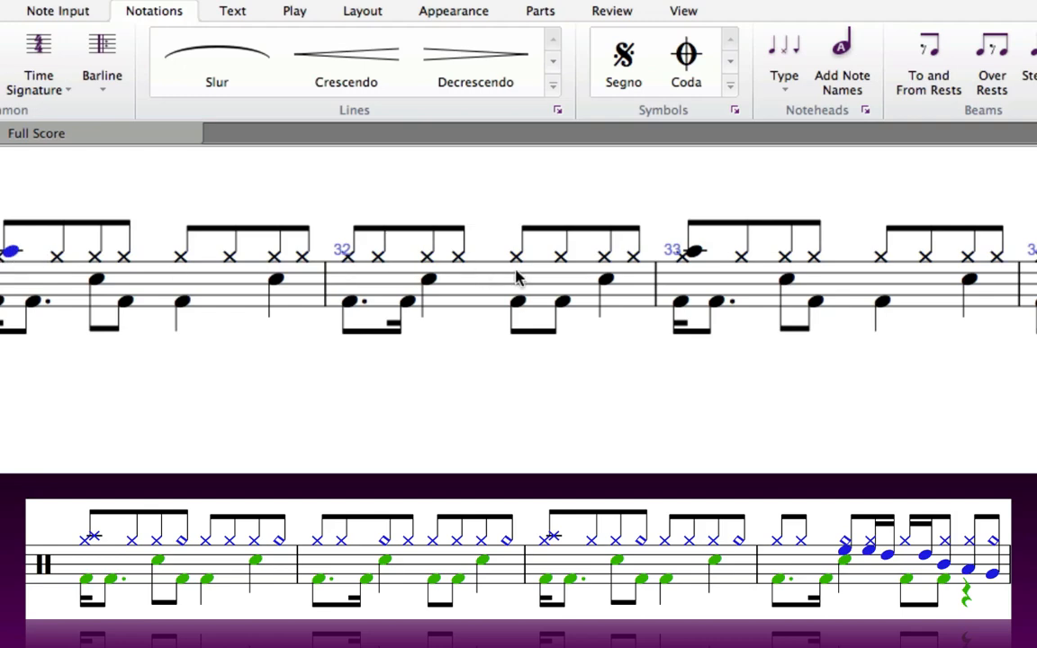
{"action": "left_click", "coordinate": [696, 249], "text": "super"}
{"action": "left_click", "coordinate": [789, 81]}
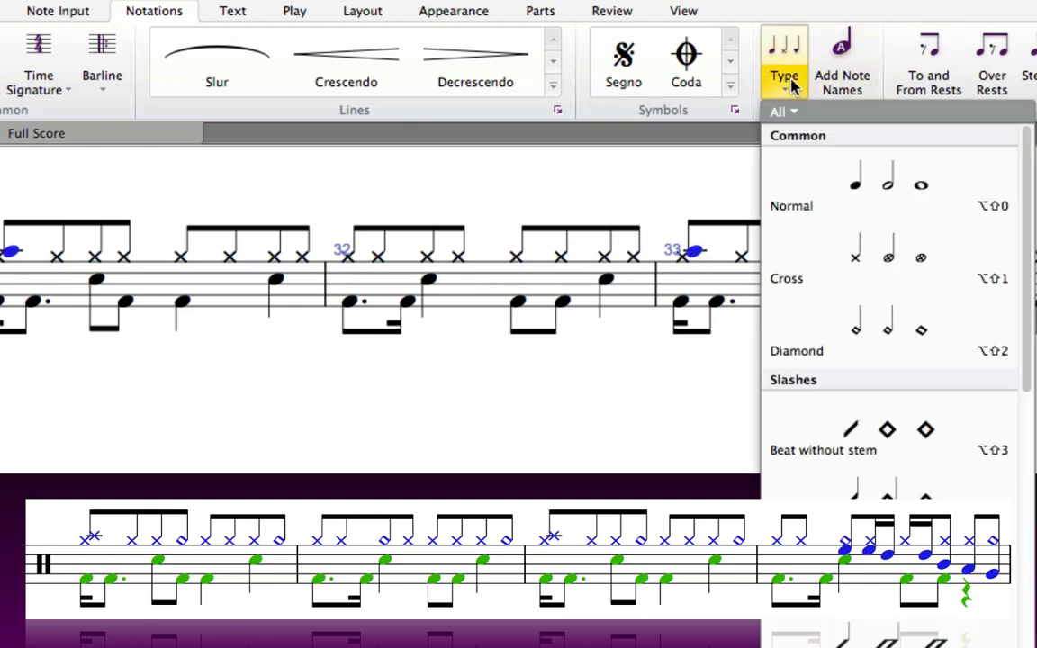
{"action": "left_click", "coordinate": [859, 243]}
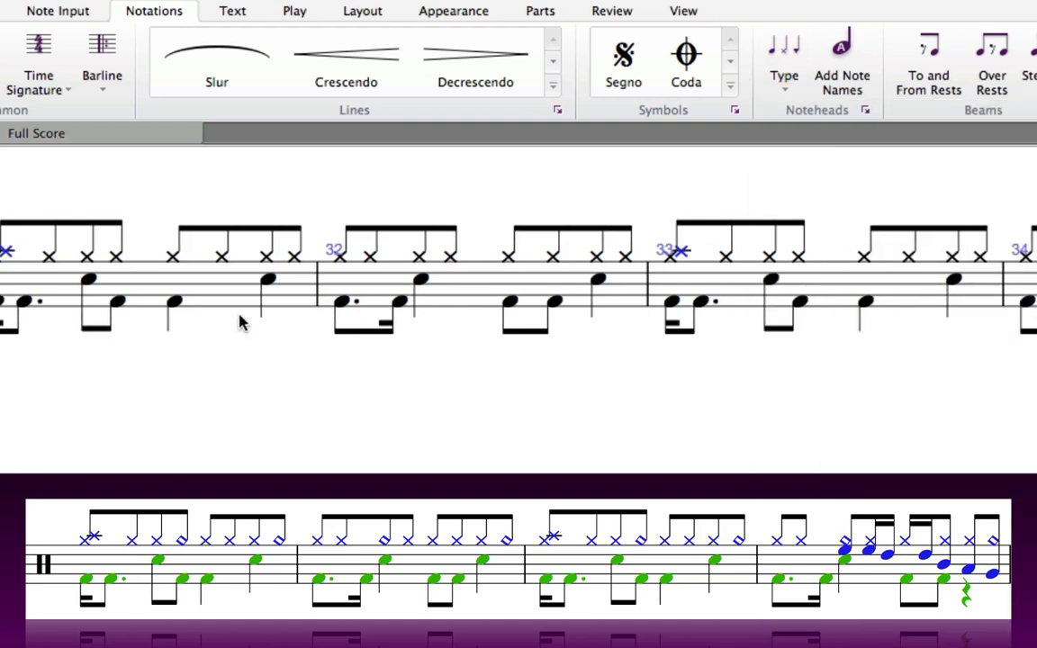
Step: Change the last hi-hat note of each half-bar in bars 31–34 to Diamond noteheads
{"action": "left_click", "coordinate": [116, 257]}
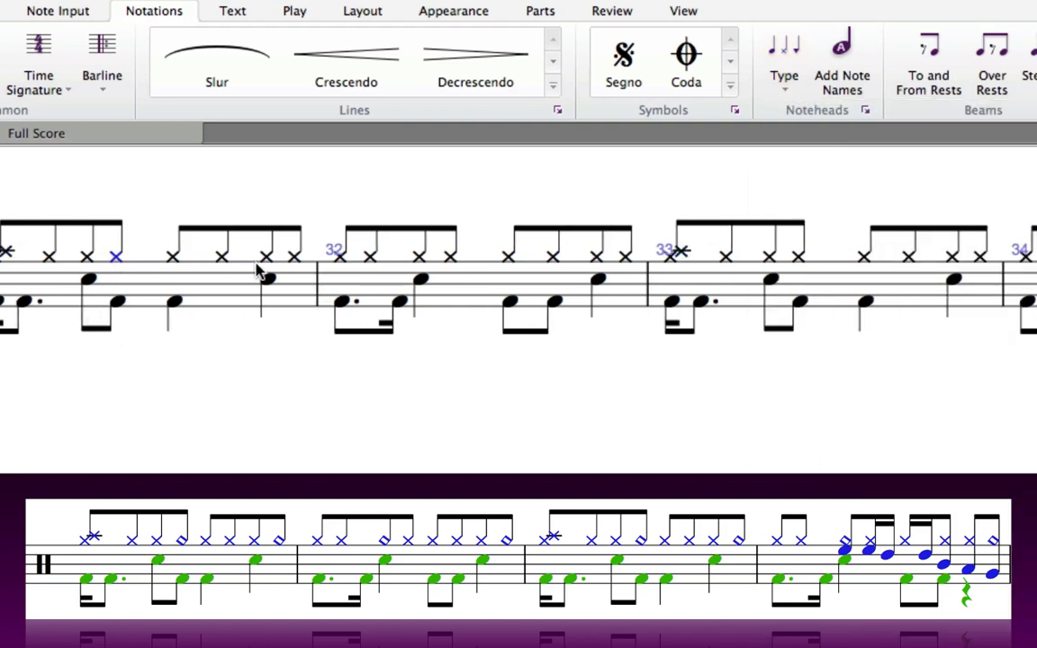
{"action": "left_click", "coordinate": [295, 257], "text": "ctrl"}
{"action": "left_click", "coordinate": [450, 257], "text": "ctrl"}
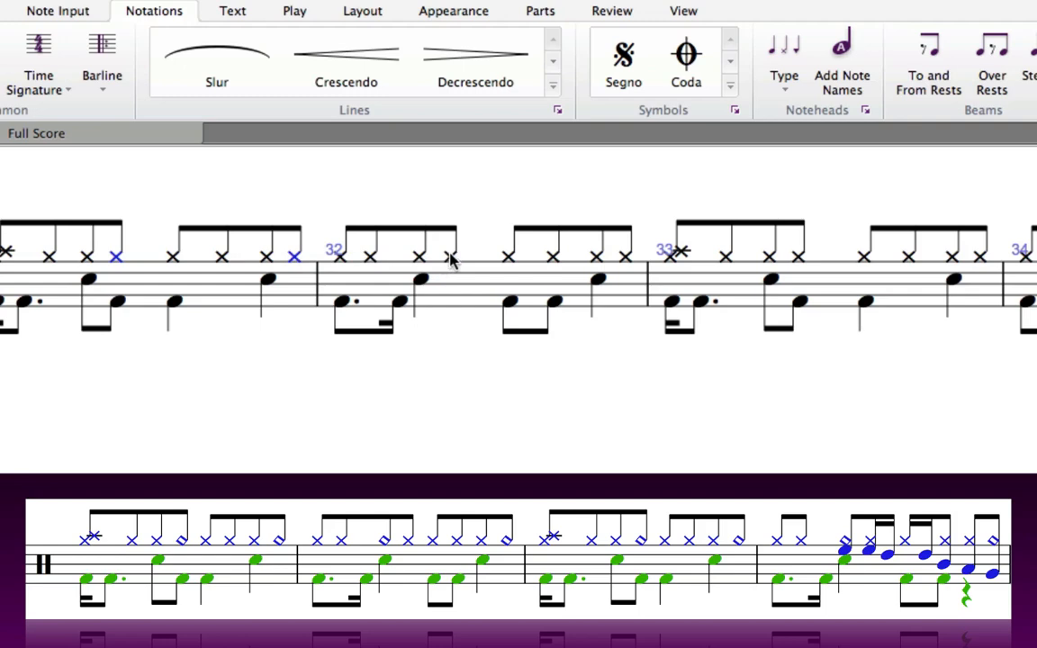
{"action": "left_click", "coordinate": [626, 258], "text": "ctrl"}
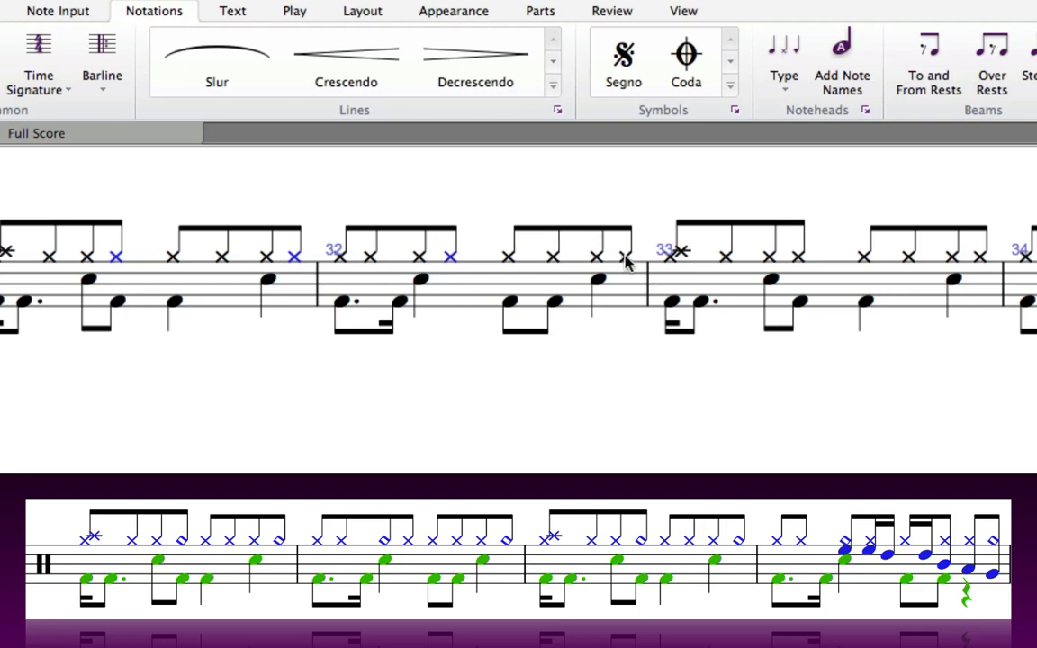
{"action": "left_click", "coordinate": [799, 258], "text": "ctrl"}
{"action": "left_click", "coordinate": [980, 257], "text": "ctrl"}
{"action": "left_click", "coordinate": [777, 90]}
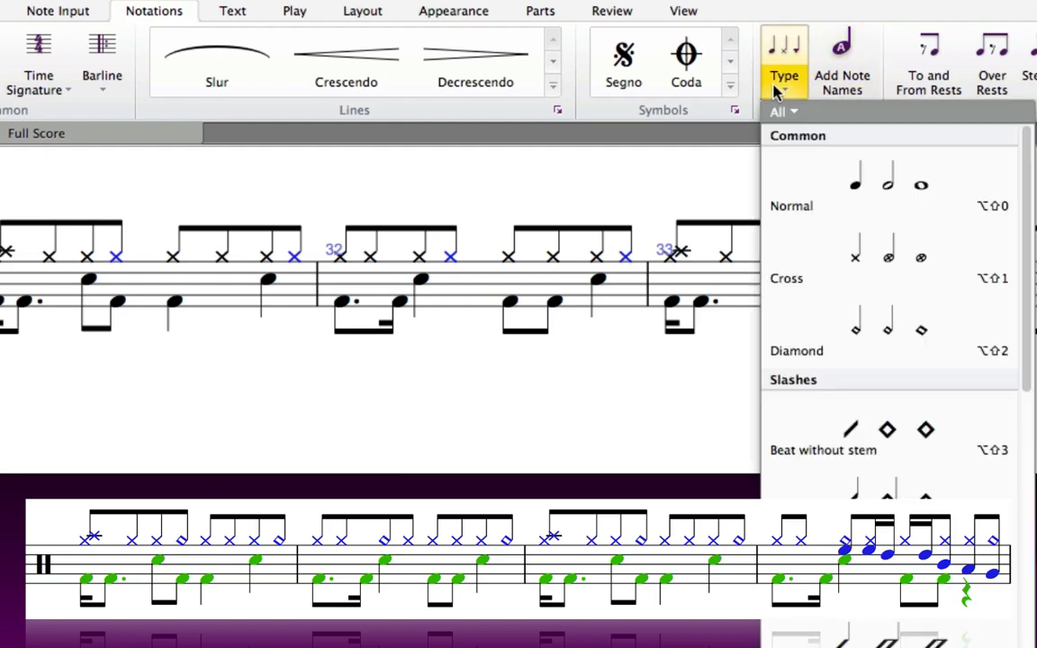
{"action": "left_click", "coordinate": [857, 343]}
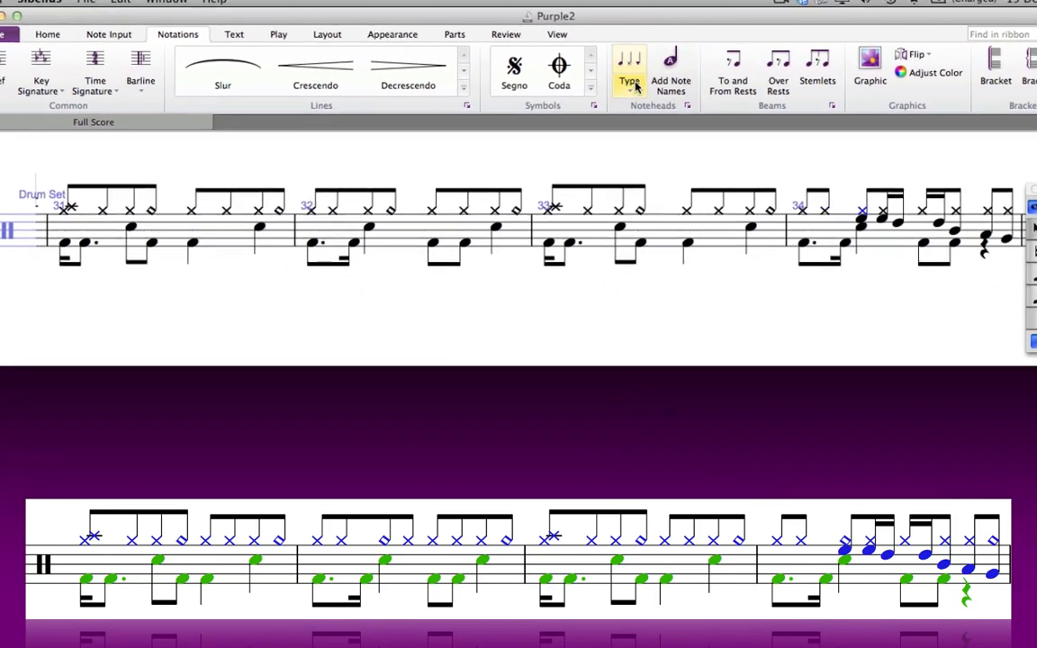
{"action": "left_click", "coordinate": [635, 86]}
{"action": "left_click", "coordinate": [652, 235]}
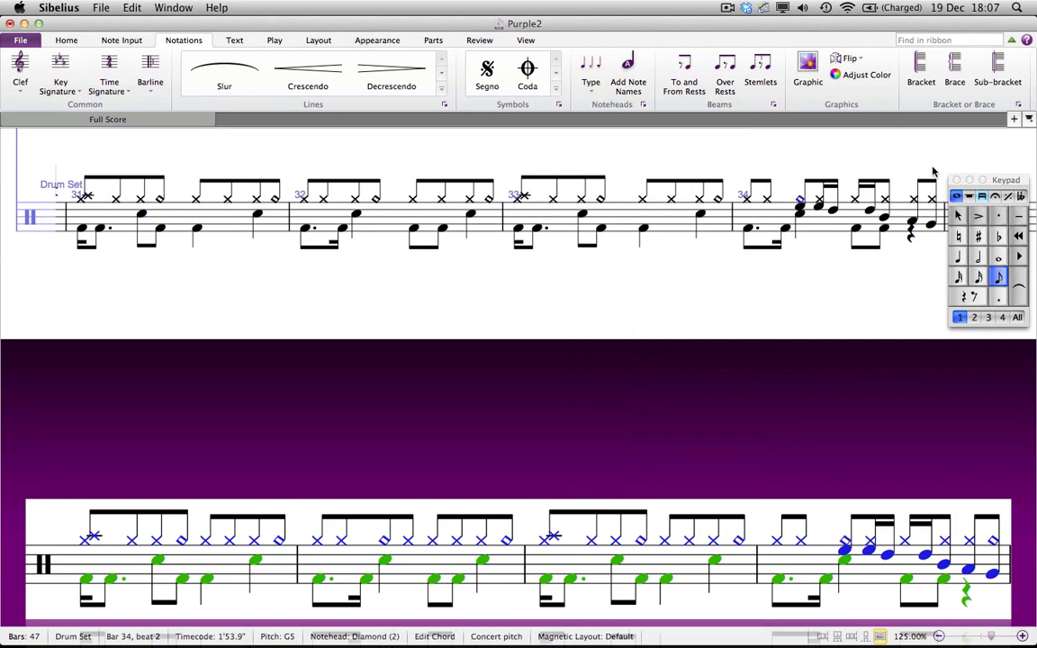
{"action": "left_click", "coordinate": [846, 216]}
Step: Select bars 31–34, open the Ideas panel and clear its search field
{"action": "left_click", "coordinate": [273, 231], "text": "shift"}
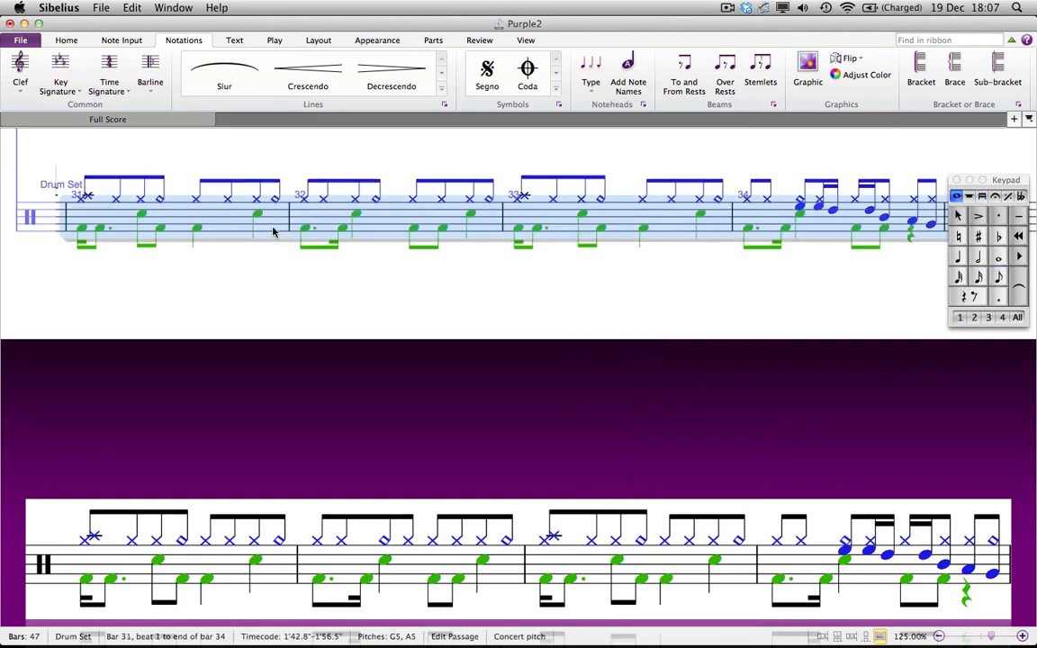
{"action": "left_click", "coordinate": [526, 41]}
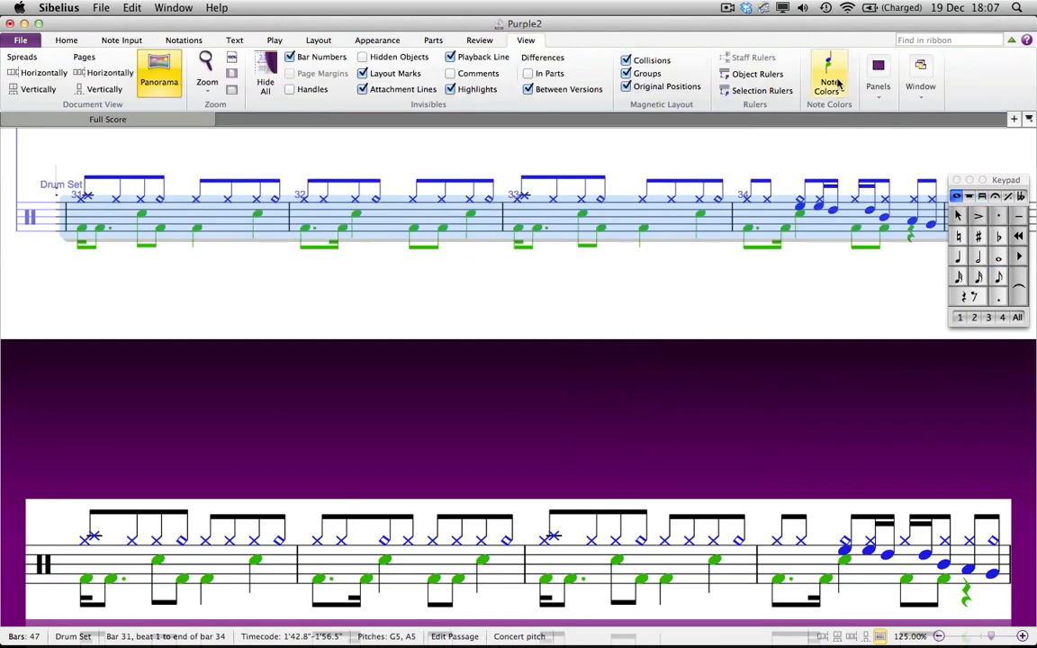
{"action": "left_click", "coordinate": [878, 79]}
{"action": "left_click", "coordinate": [937, 155]}
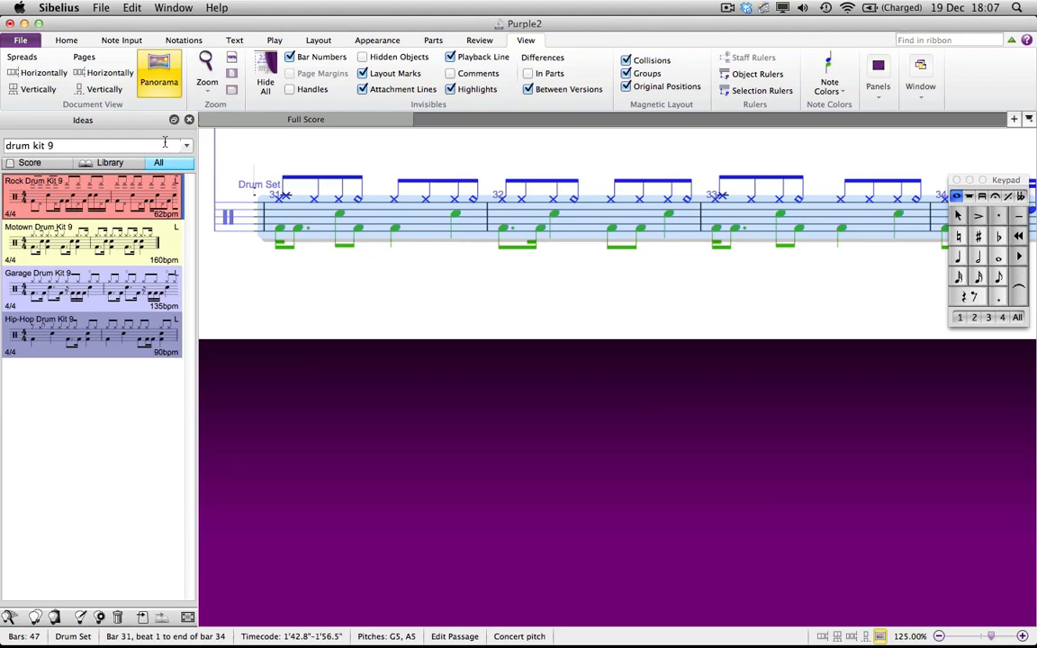
{"action": "left_click_drag", "start_coordinate": [176, 144], "coordinate": [3, 146]}
{"action": "key", "text": "BackSpace"}
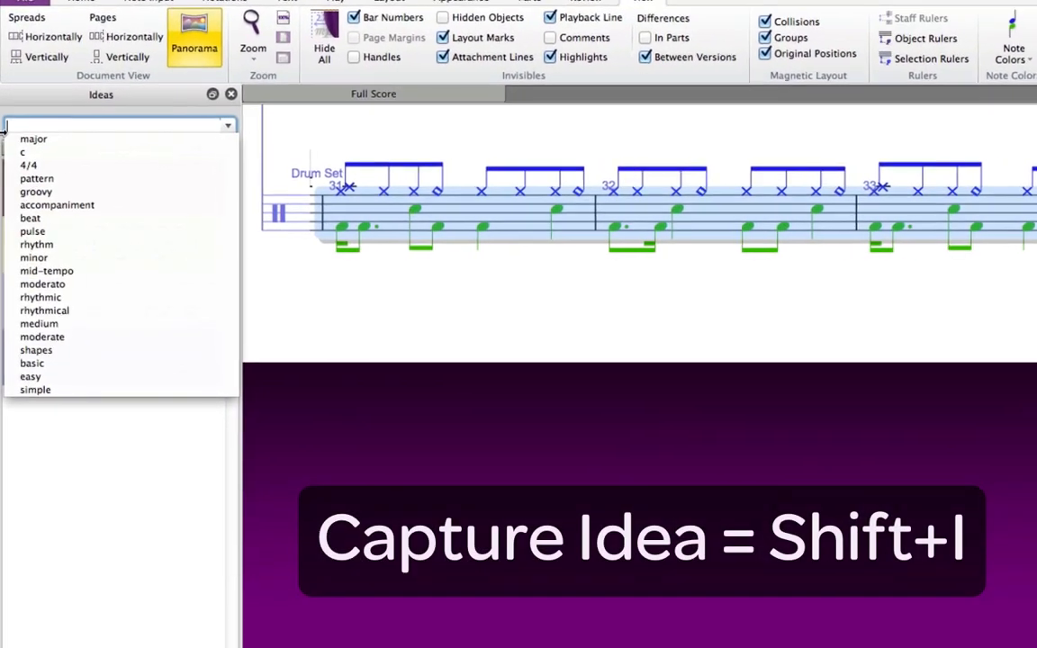
{"action": "key", "text": "Return"}
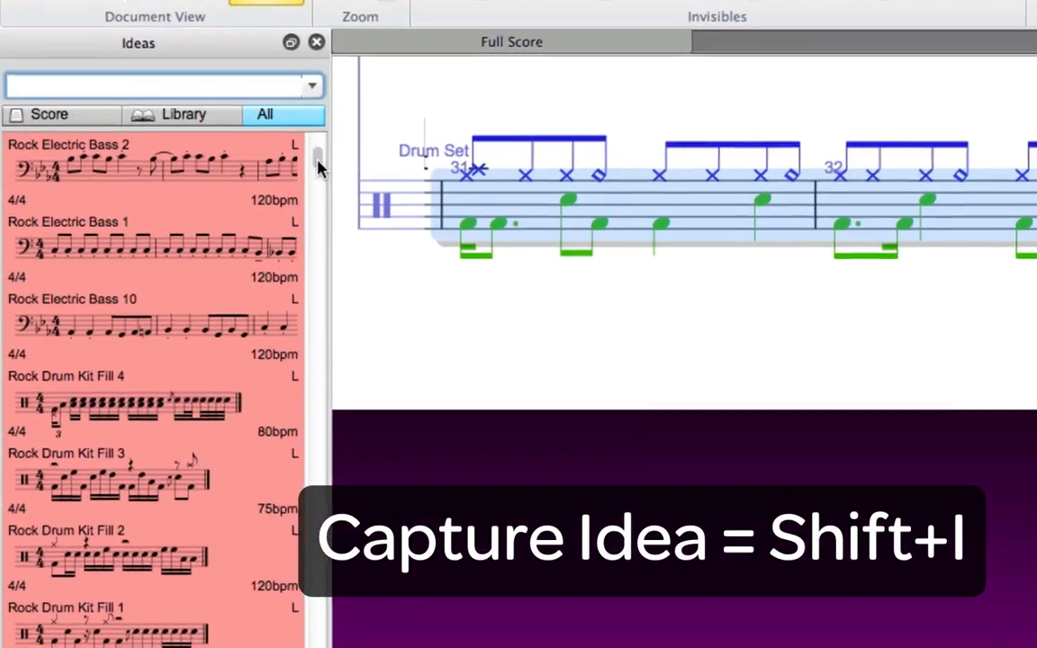
Step: Show the score's own ideas and select the Purple 2 drum idea
{"action": "scroll", "coordinate": [302, 167], "scroll_direction": "up", "scroll_amount": 5}
{"action": "left_click", "coordinate": [56, 124]}
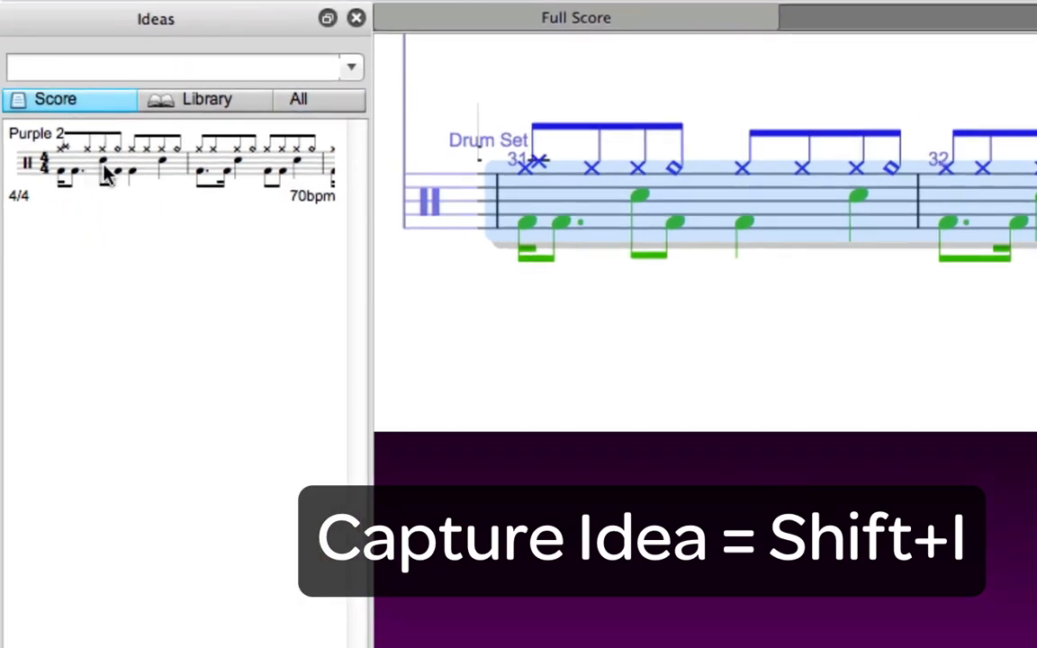
{"action": "left_click", "coordinate": [105, 174]}
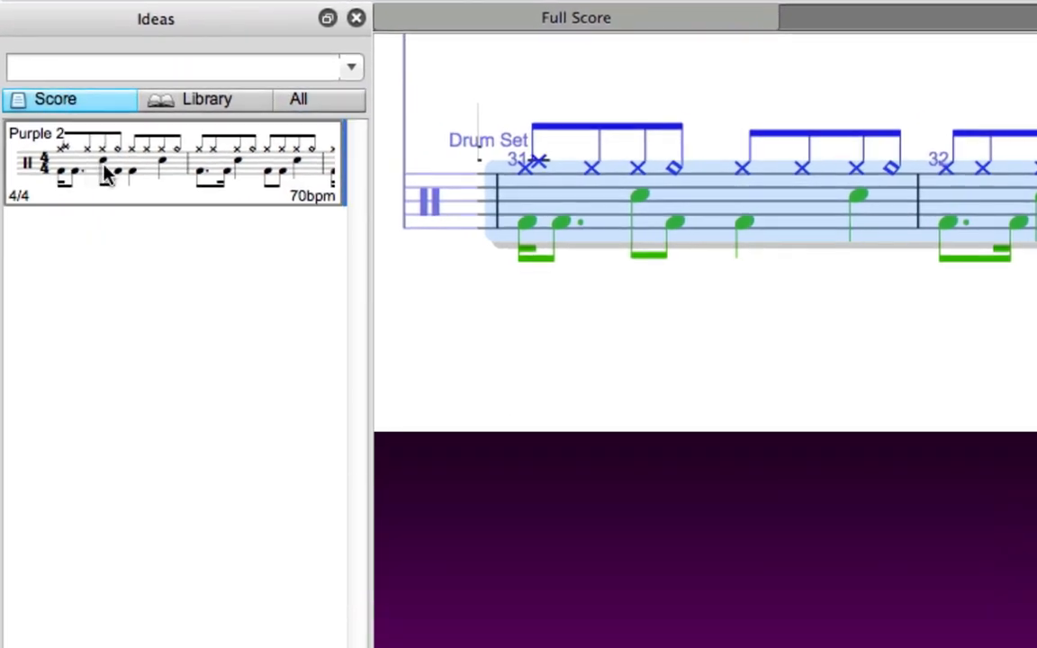
{"action": "mouse_move", "coordinate": [105, 174]}
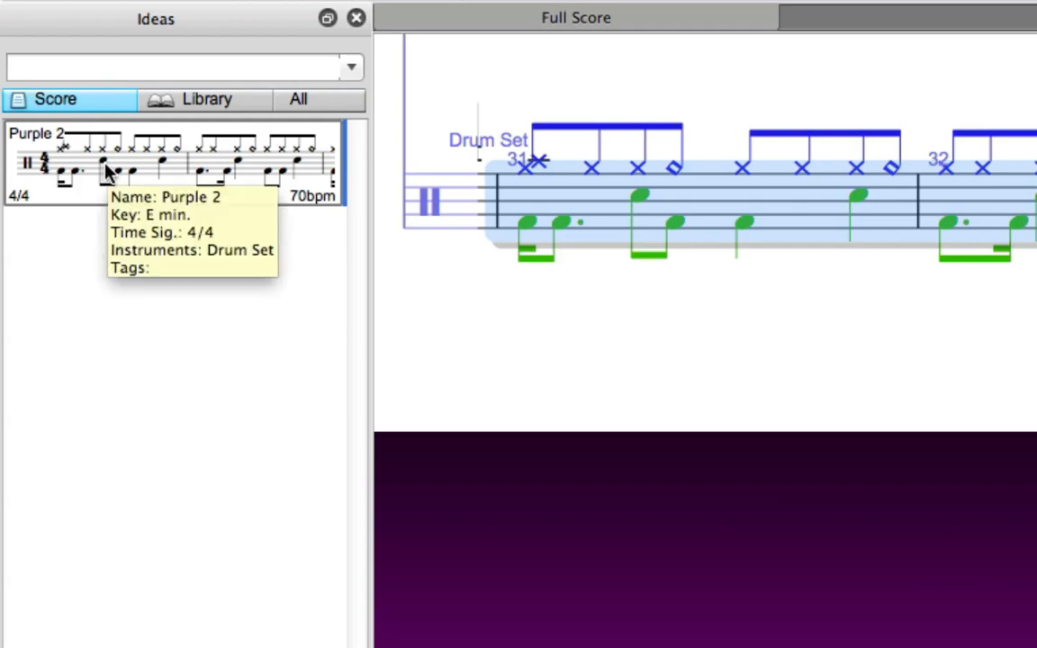